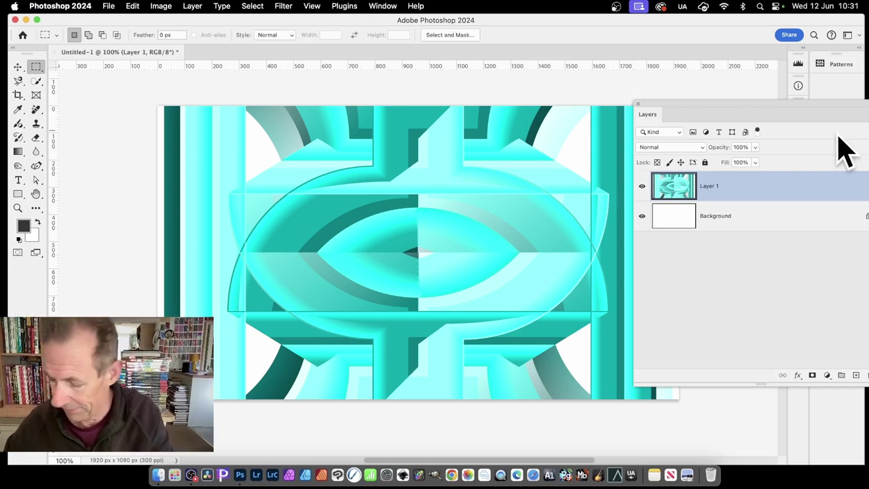
- Delete the cyan pattern layer, add a new empty Layer 1, and show the Render filters
key("BackSpace")
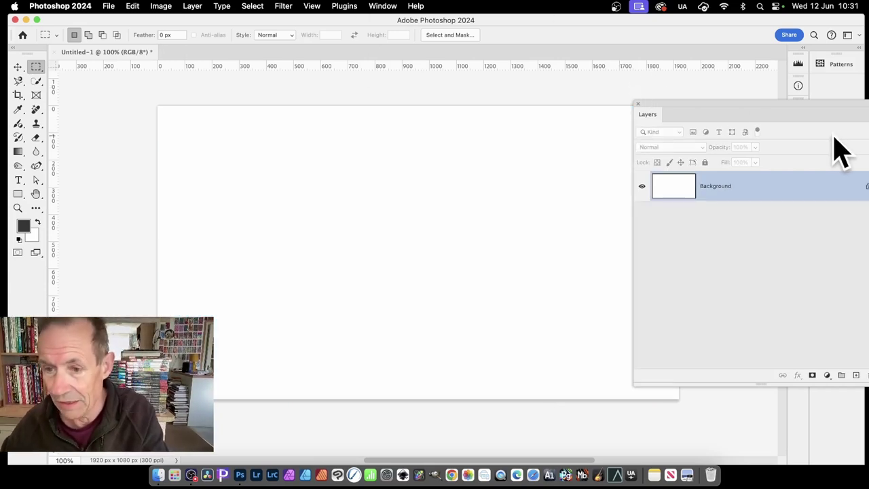
left_click(856, 376)
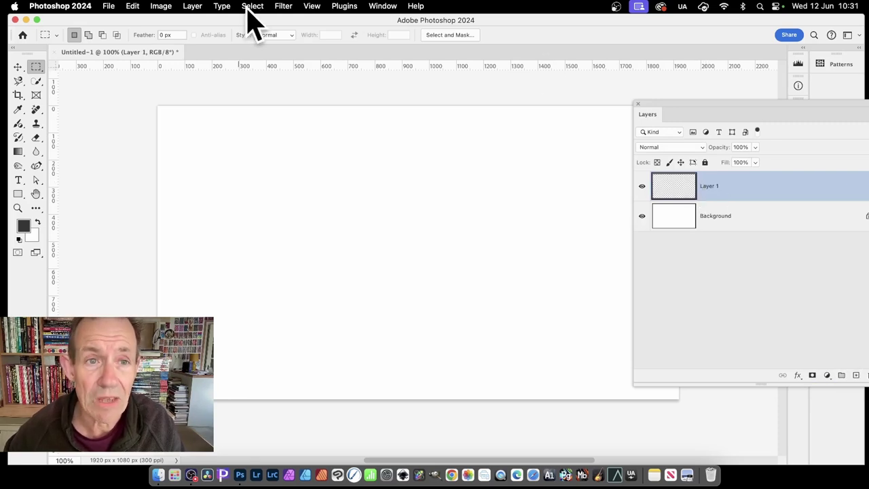
left_click(284, 6)
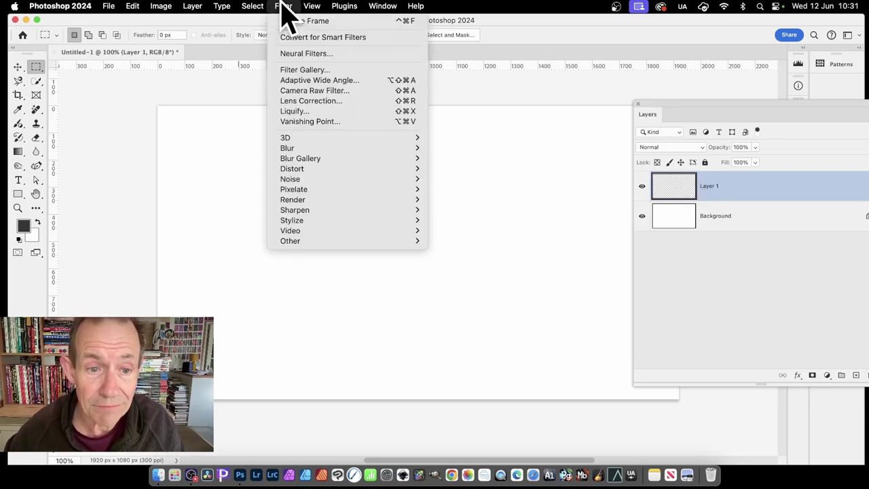
mouse_move(302, 201)
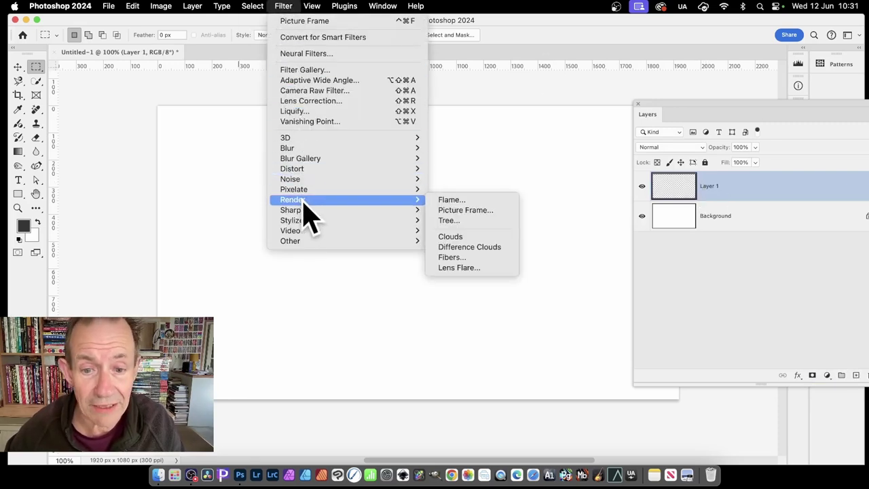
- Open Picture Frame with the 46: Dual Rounded Art Frame1 style, Margin 28 and Size 4
left_click(516, 217)
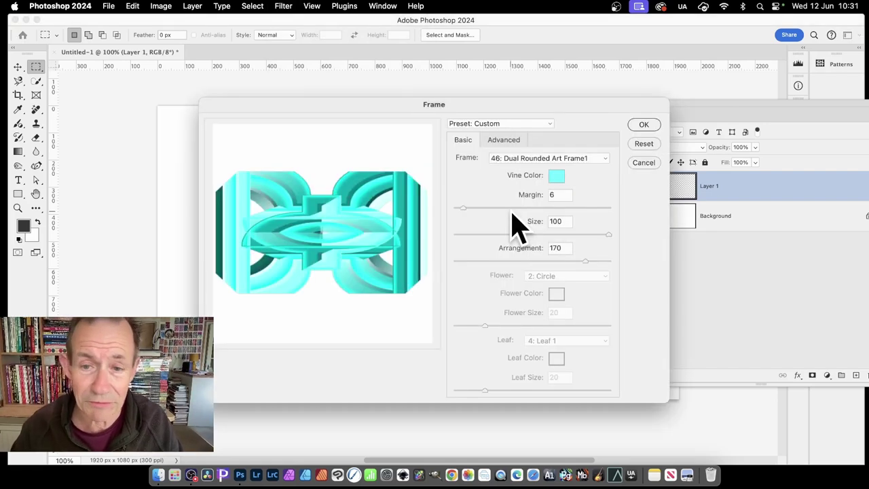
left_click(527, 160)
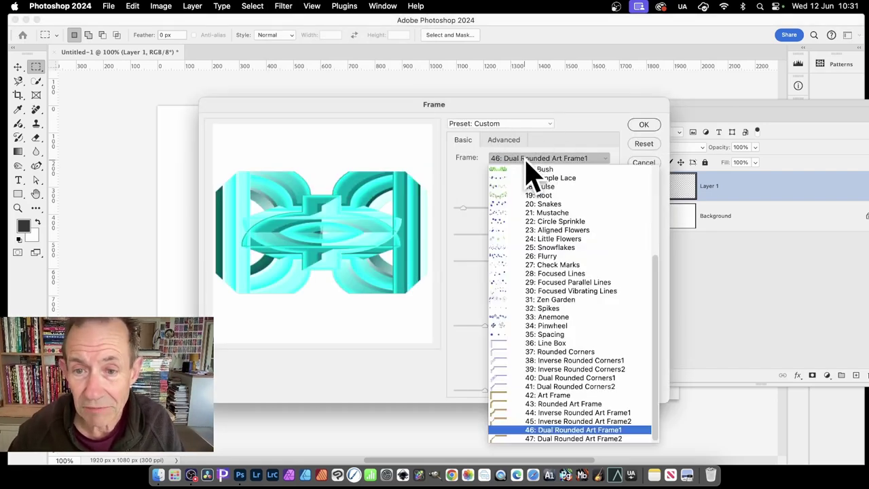
left_click(536, 432)
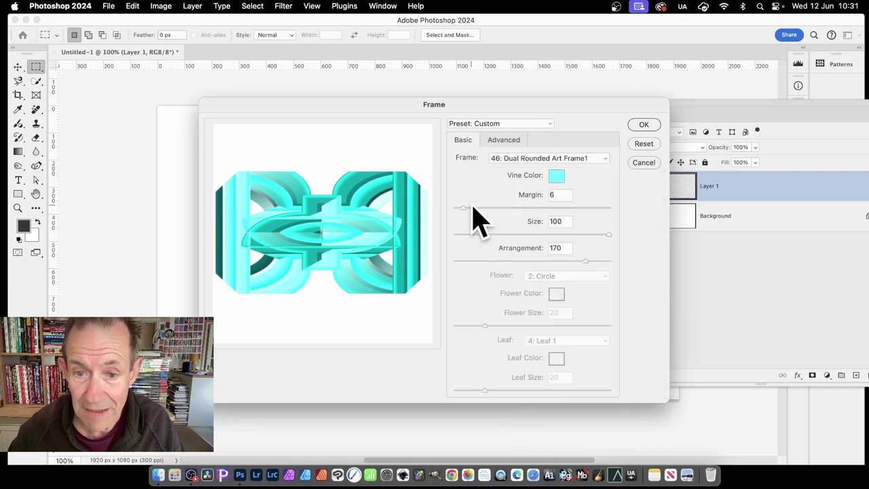
left_click(532, 208)
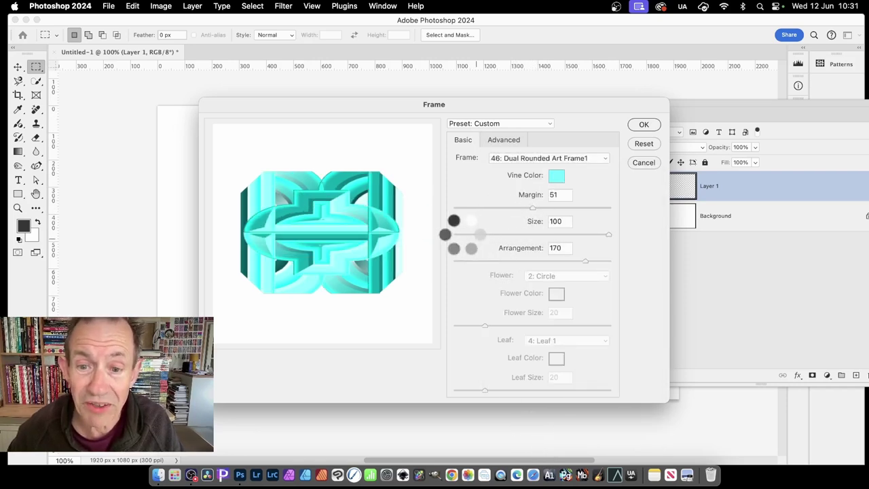
left_click(460, 234)
- Preview the Inverse Rounded Art Frame2 style, then return to Dual Rounded Art Frame1
left_click(540, 157)
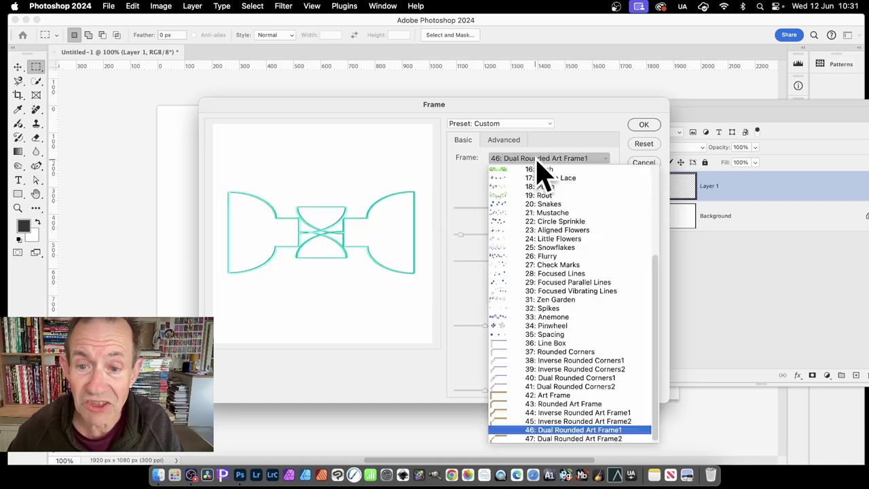
left_click(562, 419)
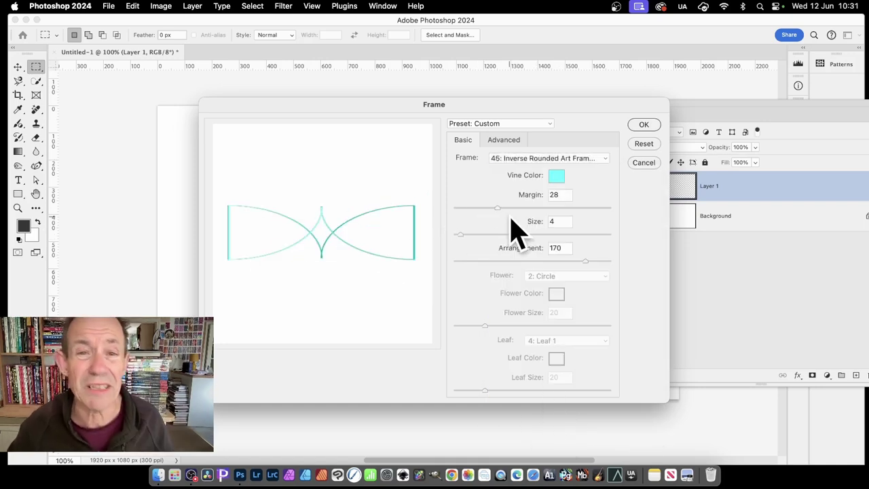
left_click(536, 158)
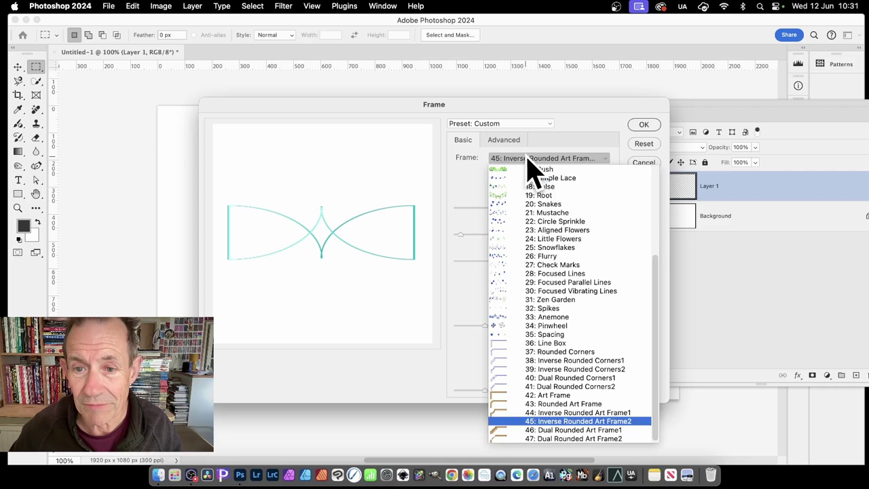
left_click(551, 430)
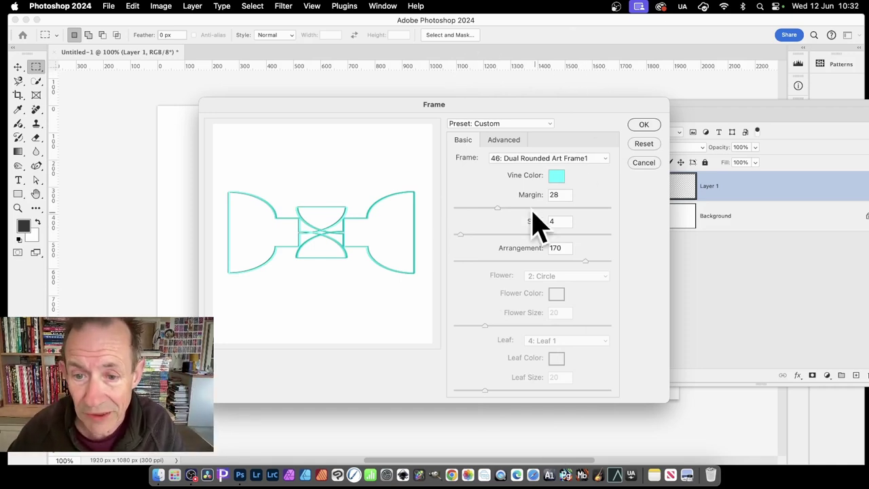
- Set the frame to Margin 21, Size 100 and Arrangement 189, then open the Vine Color picker
mouse_move(502, 210)
left_mouse_down()
mouse_move(582, 212)
mouse_move(490, 212)
left_mouse_up()
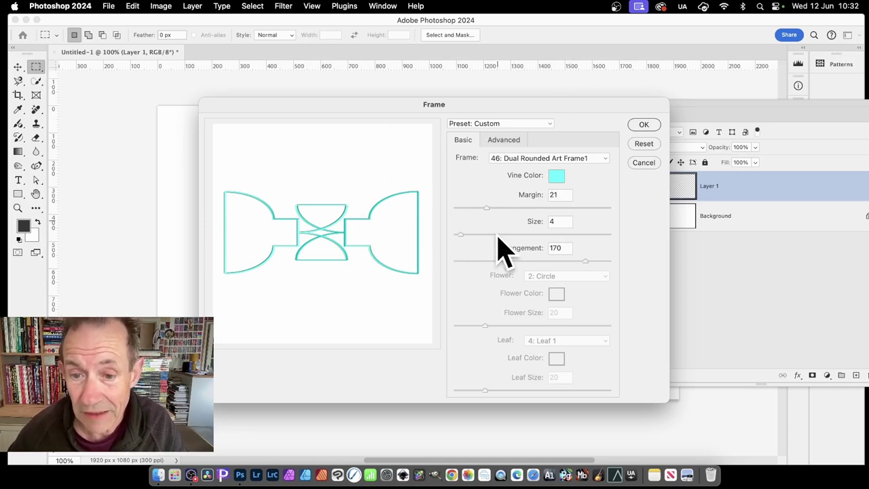
left_click_drag(503, 234, 619, 238)
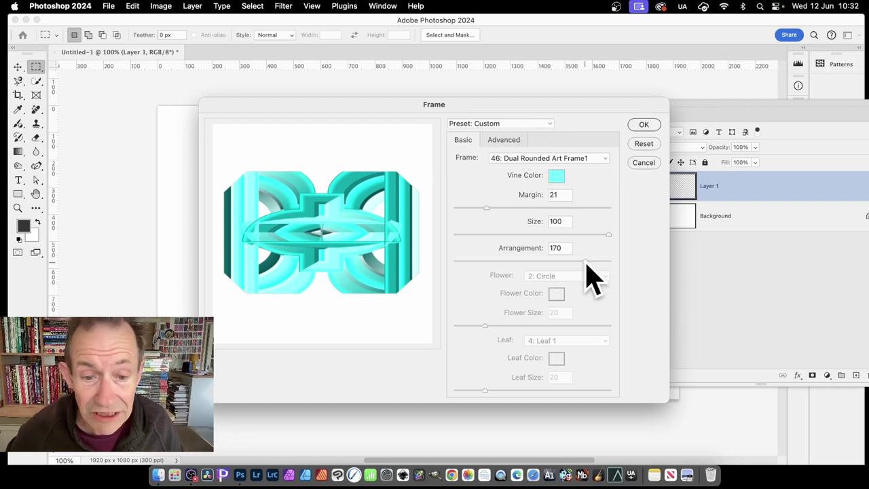
left_click_drag(586, 262, 569, 261)
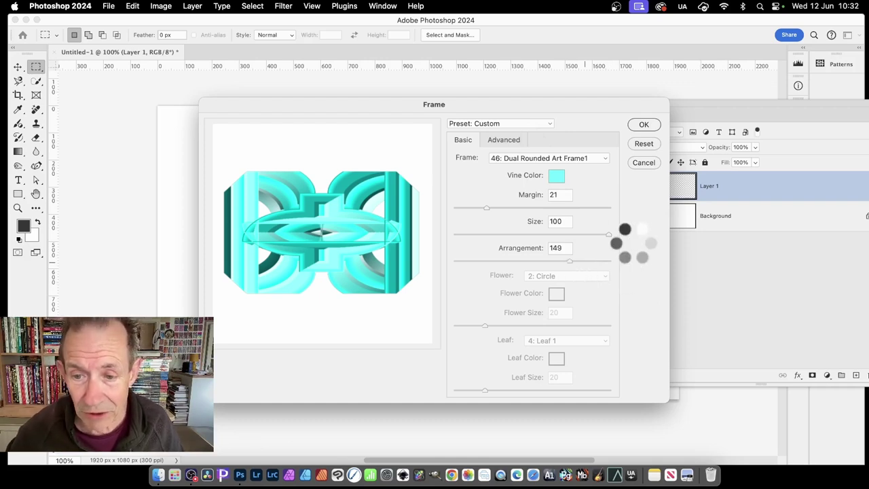
left_click(577, 262)
left_click_drag(577, 262, 588, 261)
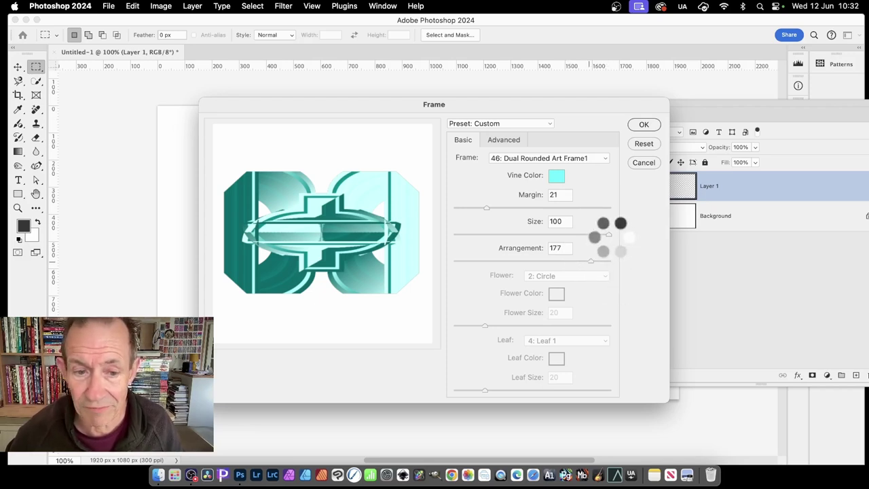
left_click_drag(596, 262, 603, 262)
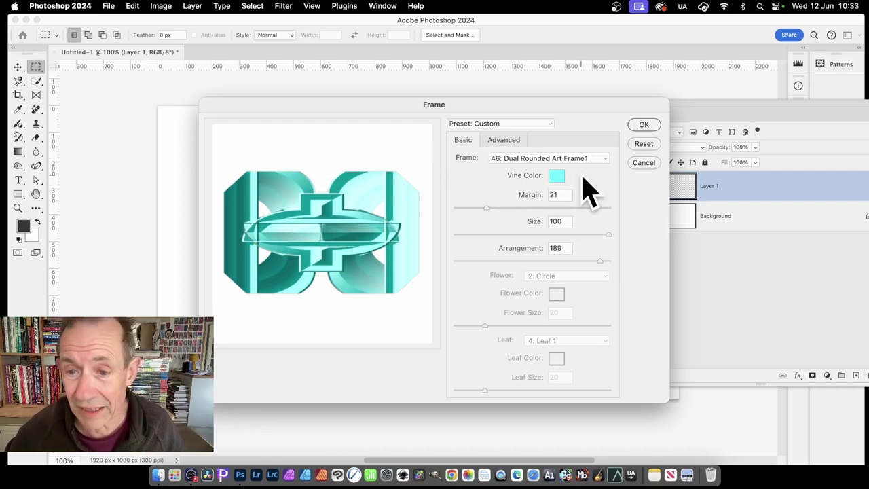
left_click(556, 176)
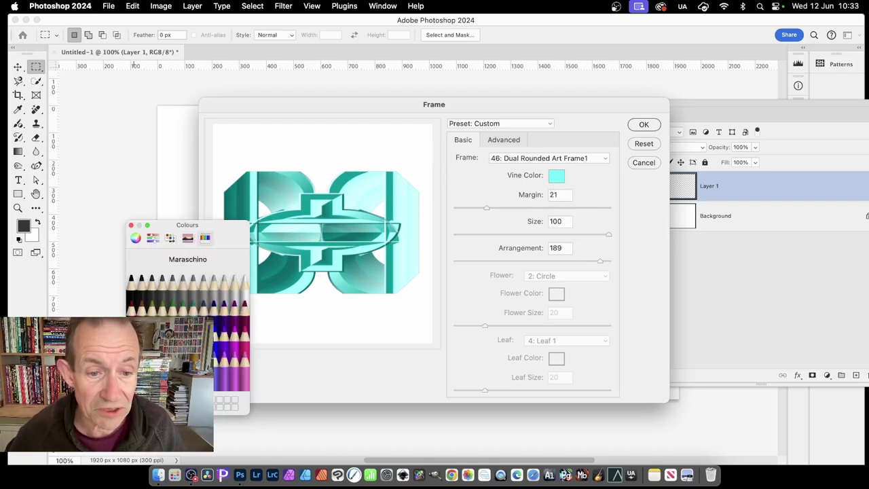
- Keep red as the vine colour and set the advanced Number of Lines to 30
left_click(131, 224)
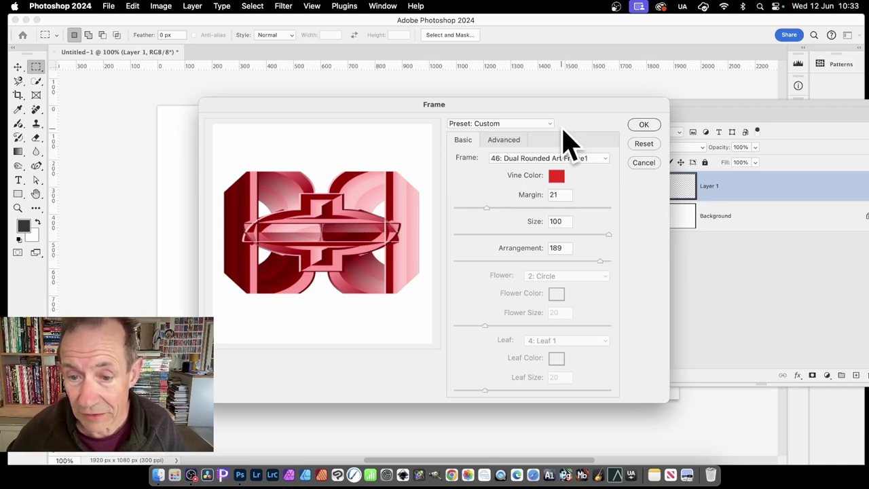
left_click(503, 140)
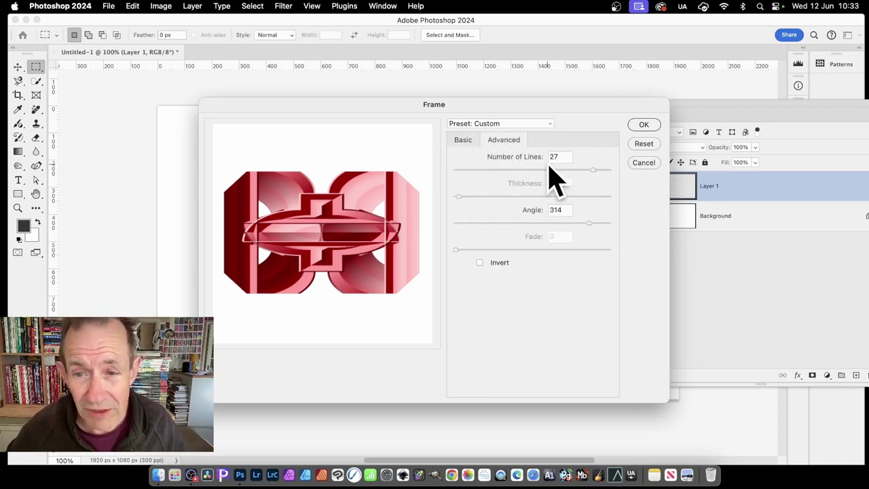
left_click_drag(593, 170, 483, 170)
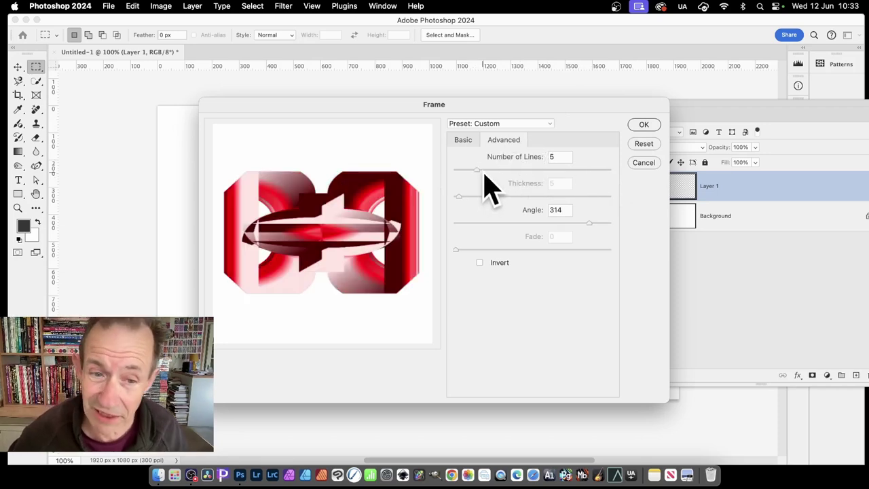
left_click_drag(484, 171, 461, 171)
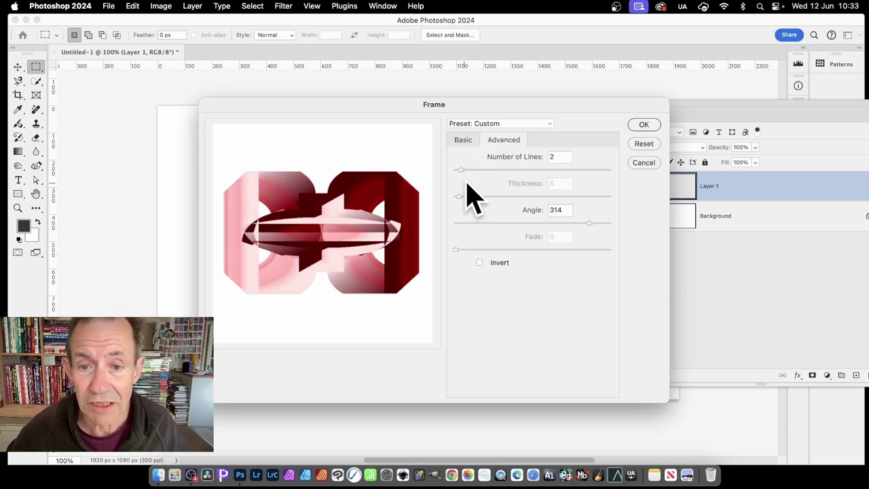
left_click_drag(461, 170, 609, 171)
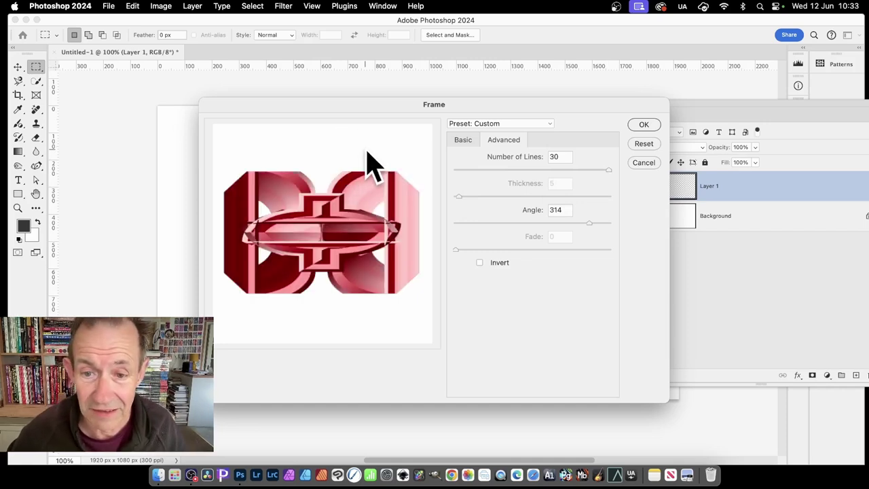
- Set the line Angle to 325.5 and toggle the Invert option
left_click_drag(588, 223, 533, 226)
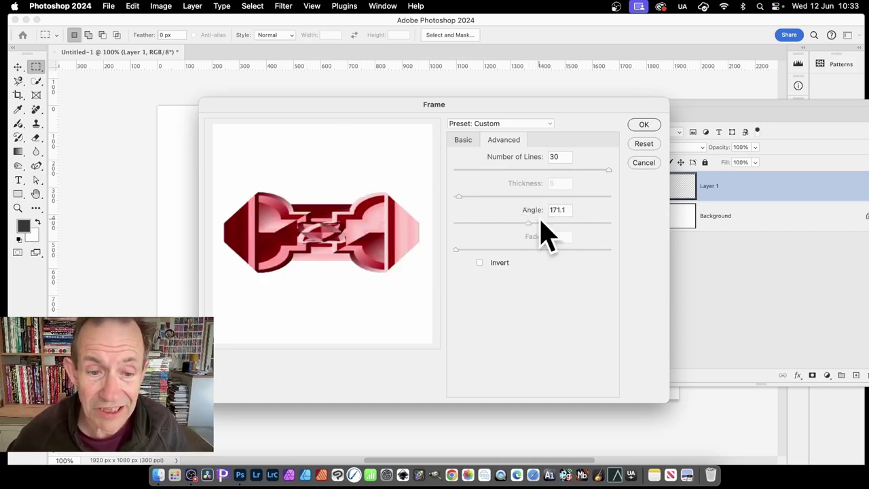
left_click_drag(529, 223, 487, 224)
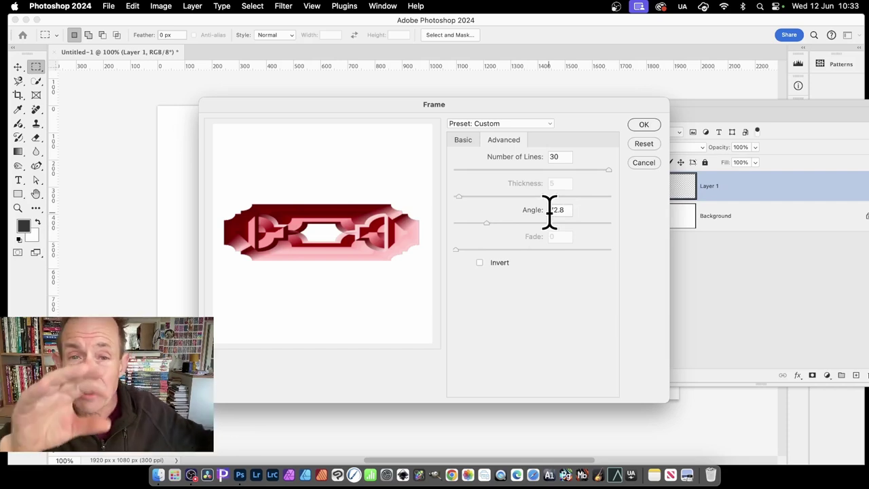
left_click(594, 223)
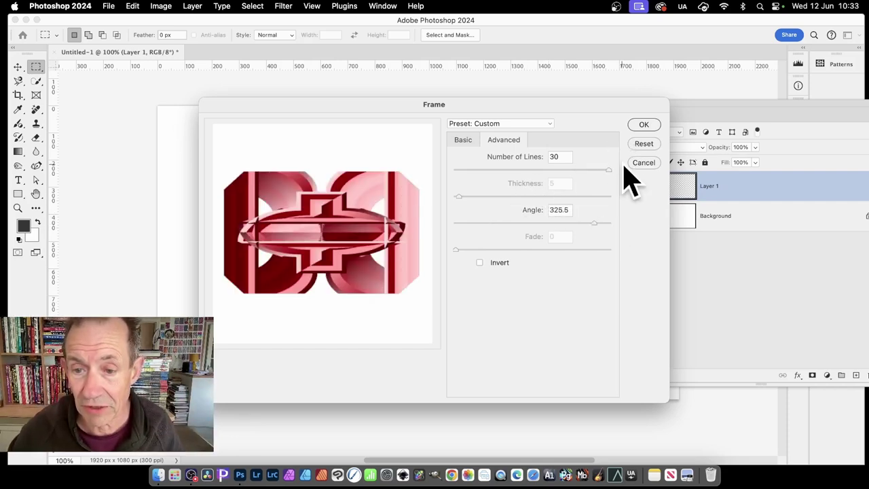
left_click(479, 262)
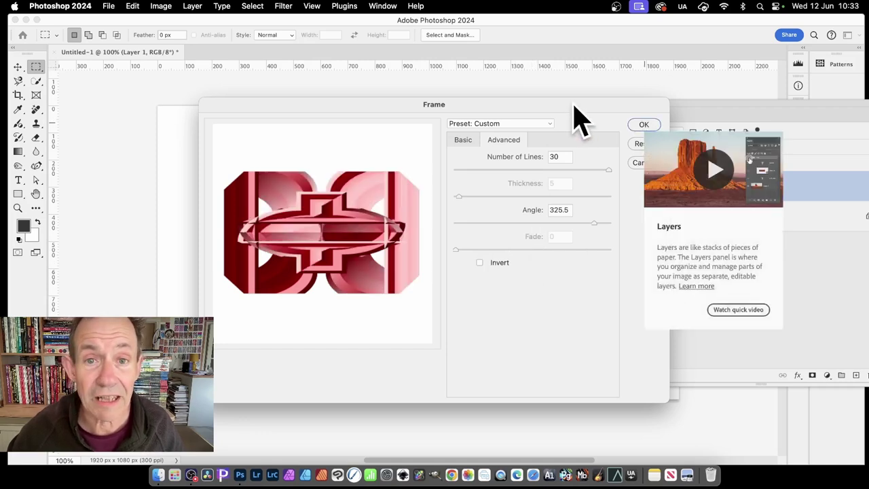
- Render the red frame pattern onto Layer 1 and nudge it right and down
left_click(640, 126)
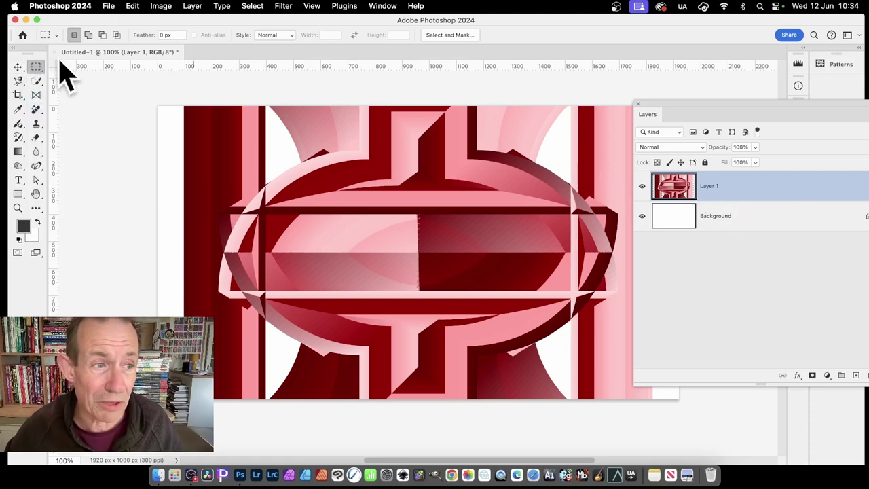
left_click(18, 66)
mouse_move(333, 190)
left_mouse_down()
mouse_move(376, 226)
mouse_move(343, 191)
left_mouse_up()
- Scale the pattern to 67.84% and centre it on the canvas
key("super+t")
left_click_drag(197, 109, 337, 199)
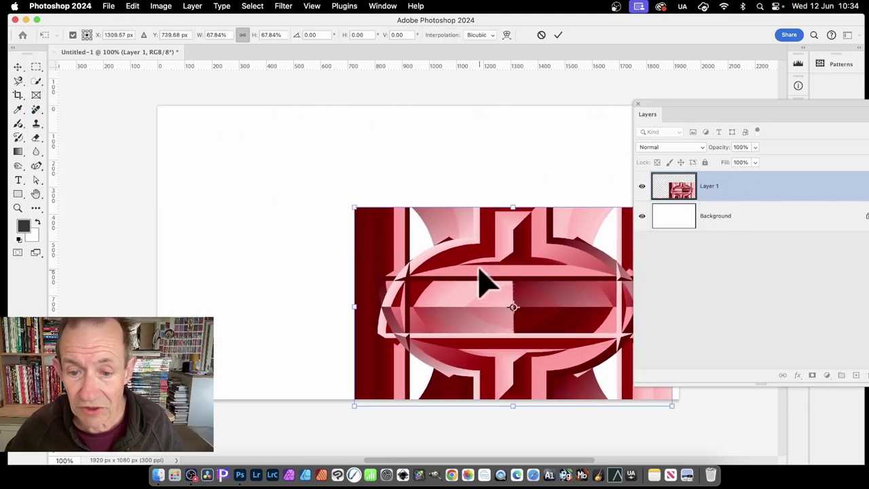
left_click_drag(479, 272, 374, 217)
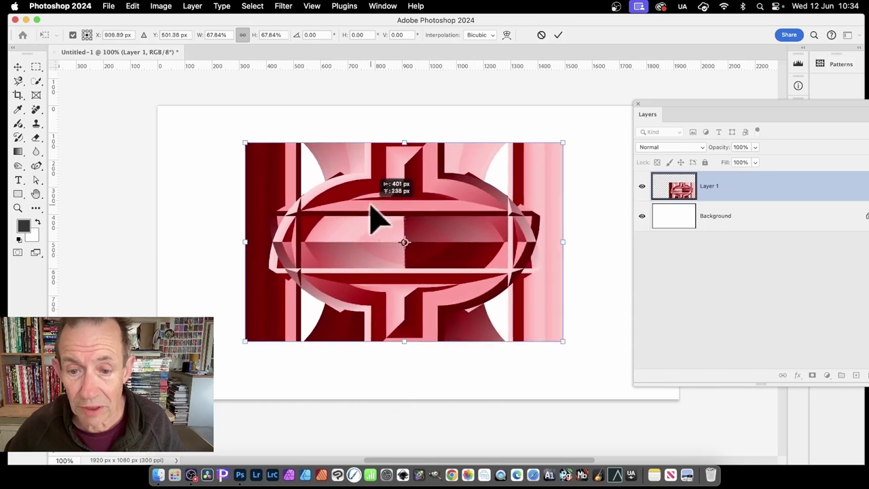
left_click(558, 35)
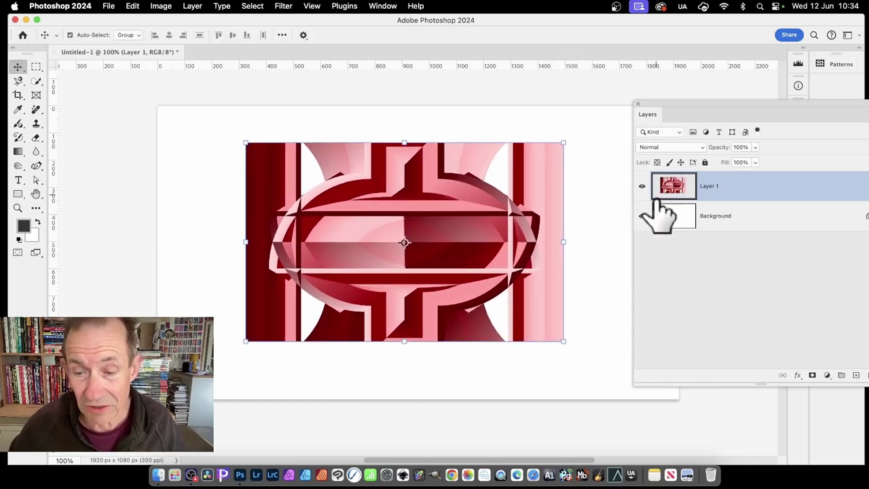
- Hide the Background, select the red frame artwork, and define it as Pattern 268
left_click(641, 216)
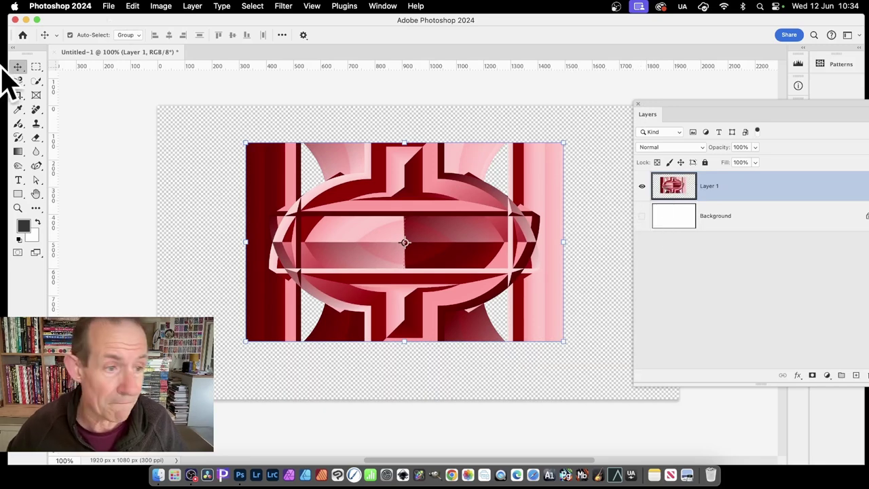
left_click(36, 66)
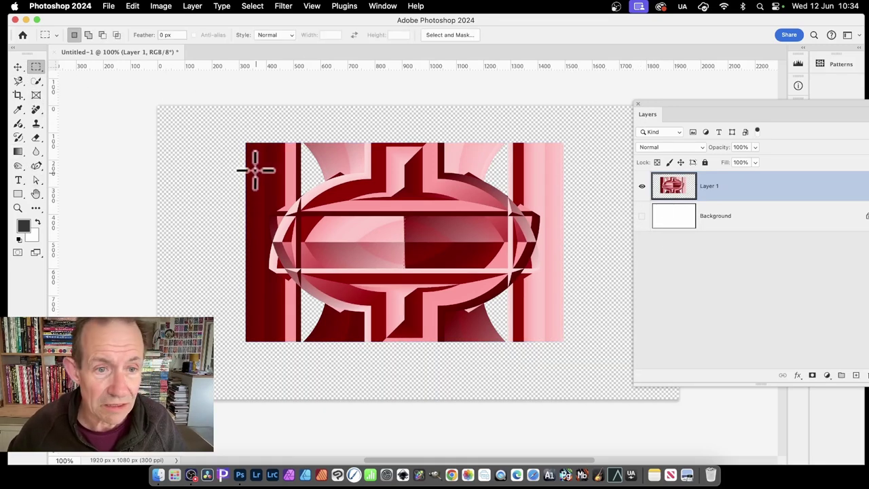
left_click_drag(252, 146, 556, 339)
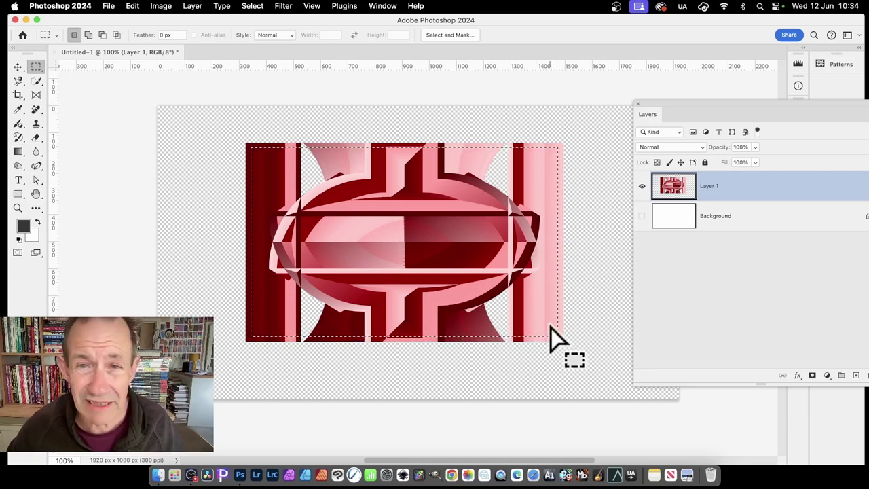
left_click(134, 7)
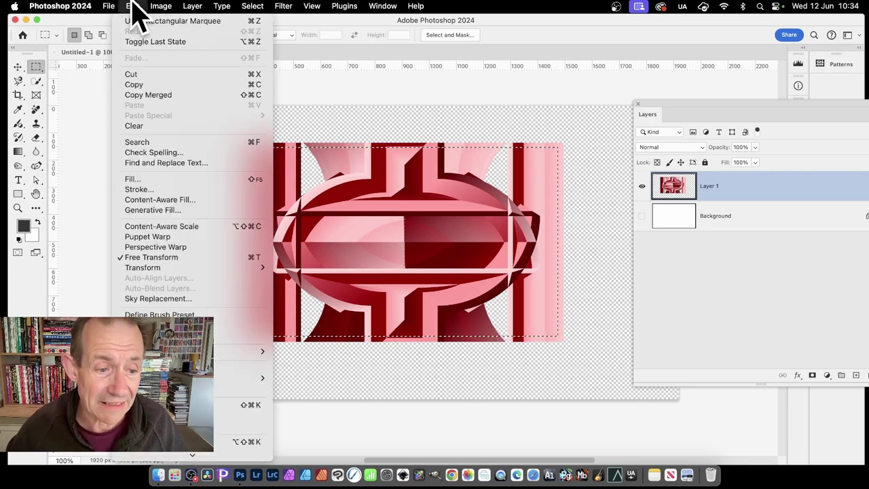
left_click(216, 326)
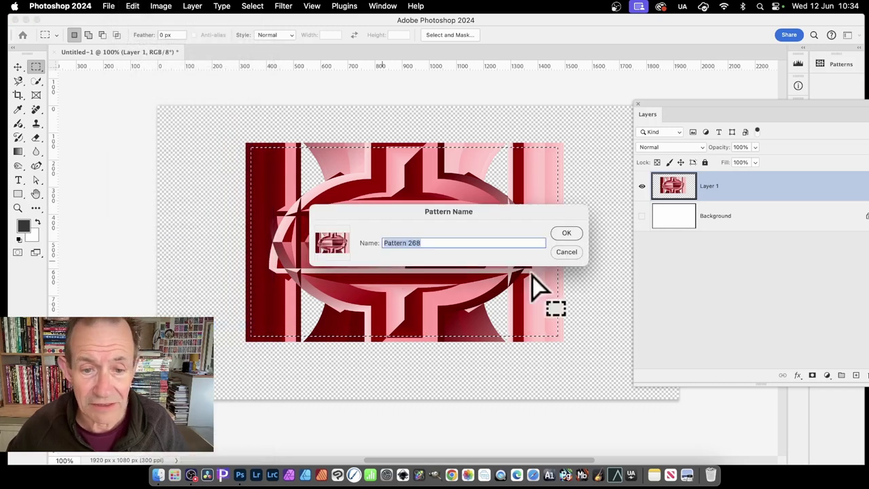
left_click(568, 234)
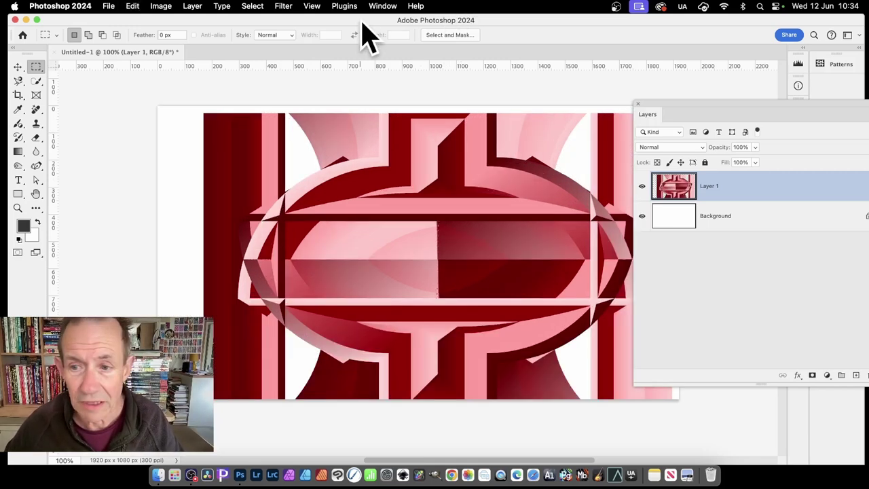
- Clear the artwork from Layer 1 and reopen the Picture Frame render filter
key("Delete")
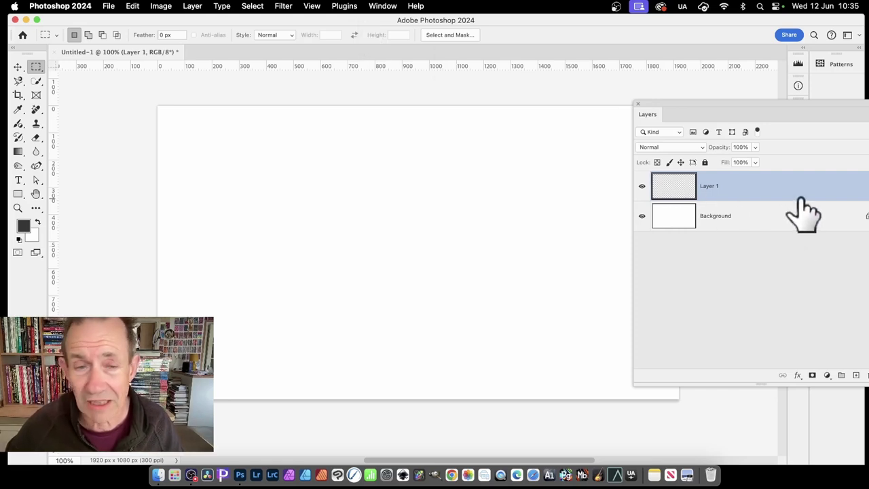
left_click(286, 8)
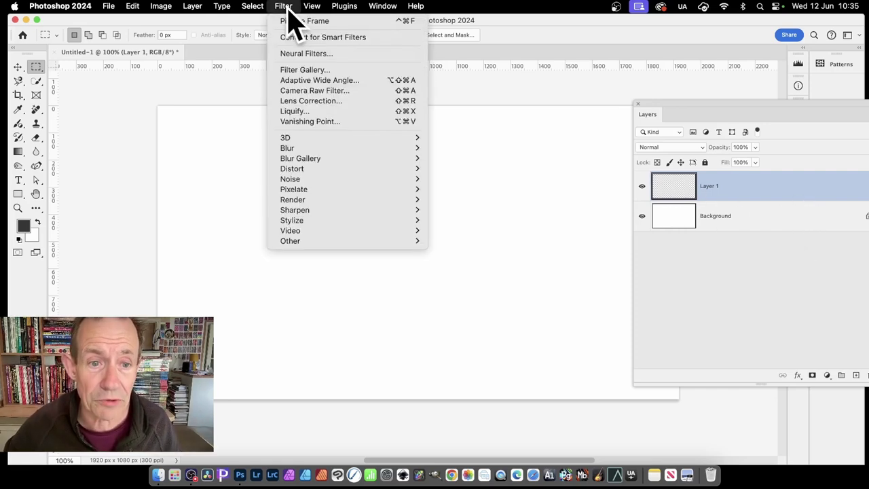
mouse_move(305, 203)
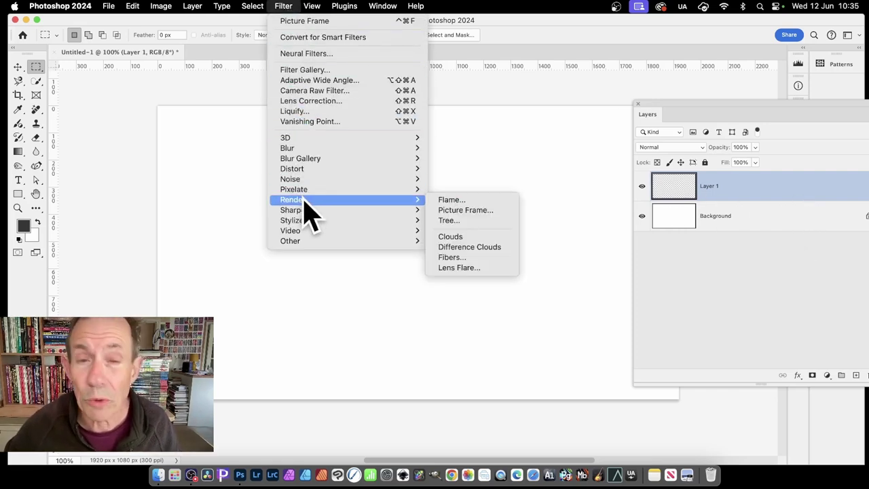
left_click(487, 211)
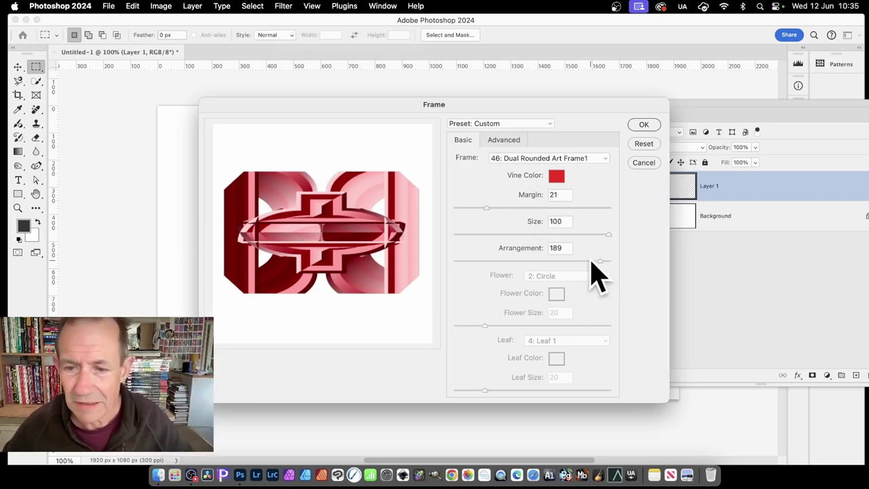
- Render the Dual Rounded Art Frame1 with Arrangement 162 and Margin 69 onto Layer 1
left_click_drag(597, 260, 587, 261)
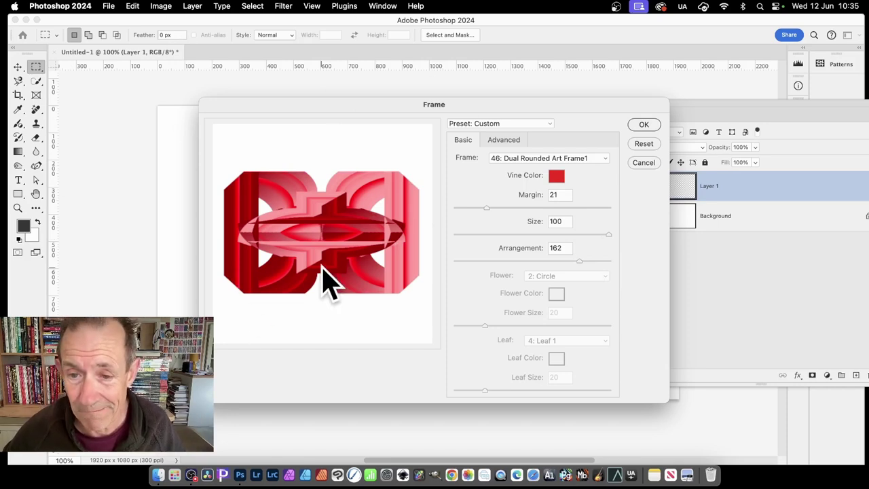
left_click(540, 208)
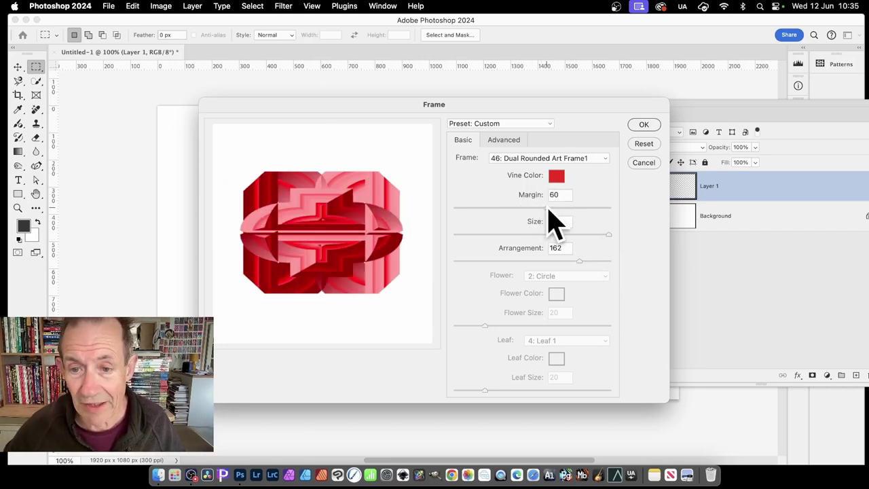
left_click_drag(549, 209, 581, 209)
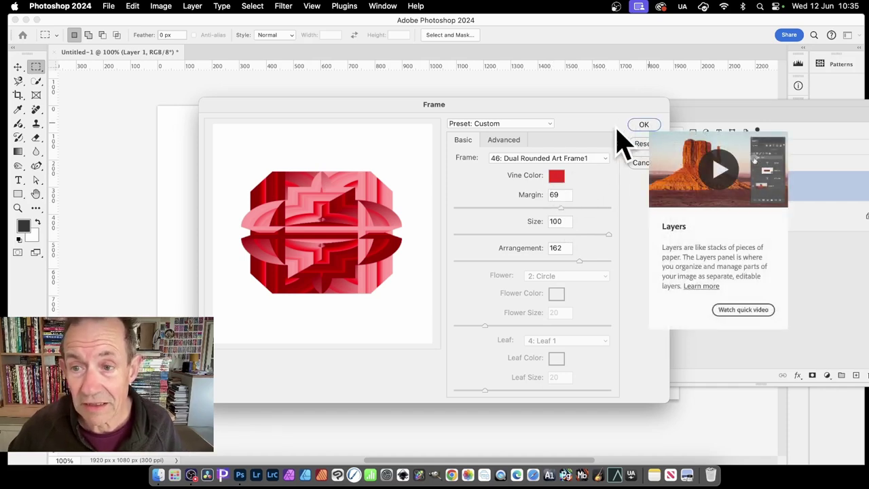
left_click(641, 125)
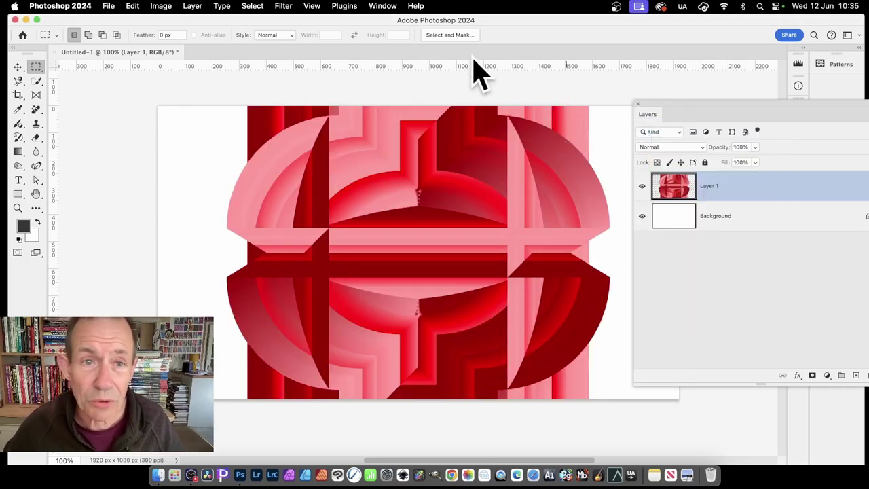
left_click(286, 6)
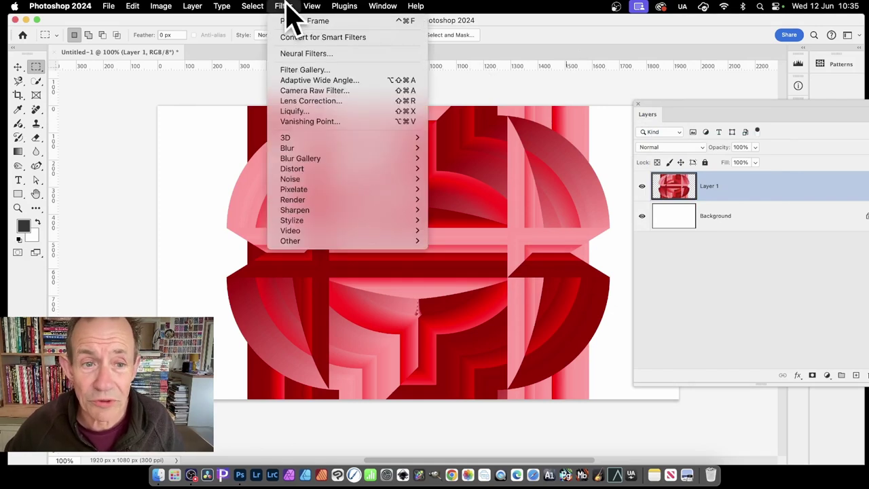
mouse_move(316, 169)
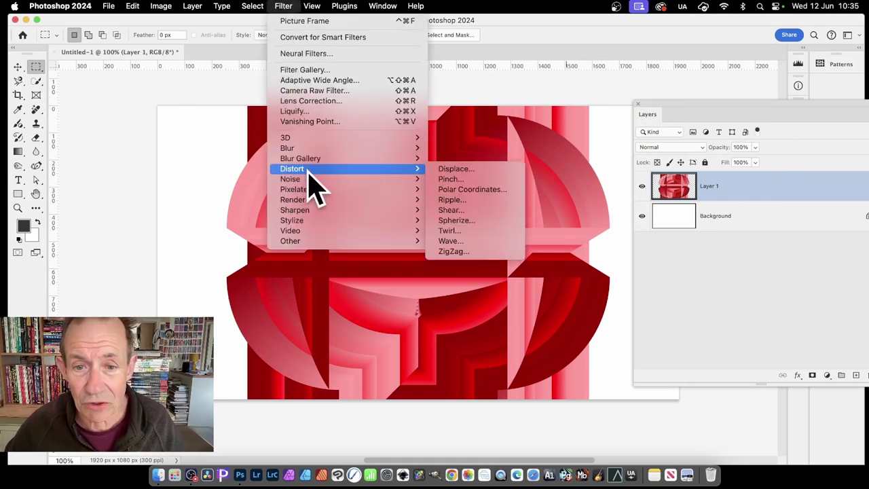
left_click(659, 252)
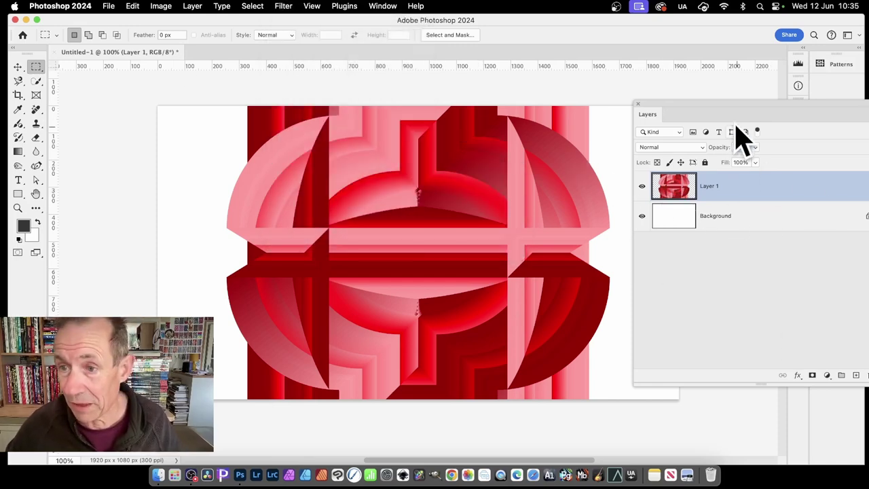
- Duplicate Layer 1 as 'Layer 1 copy'
left_click(192, 6)
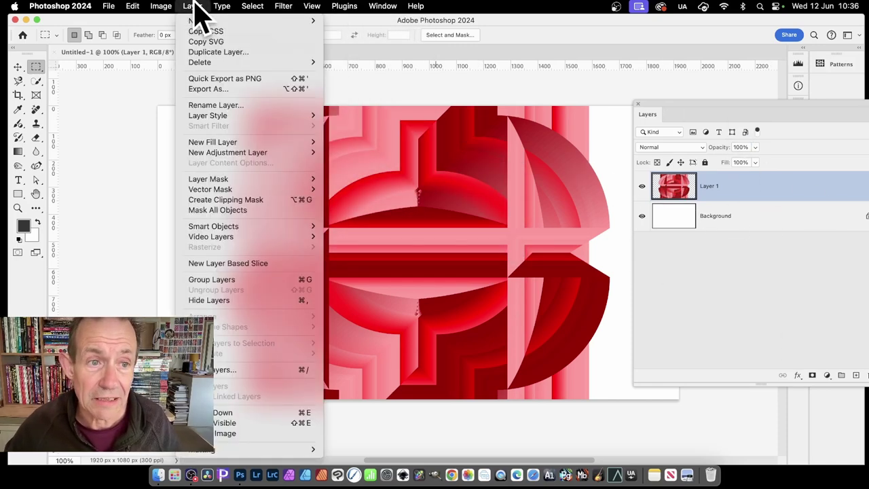
left_click(211, 52)
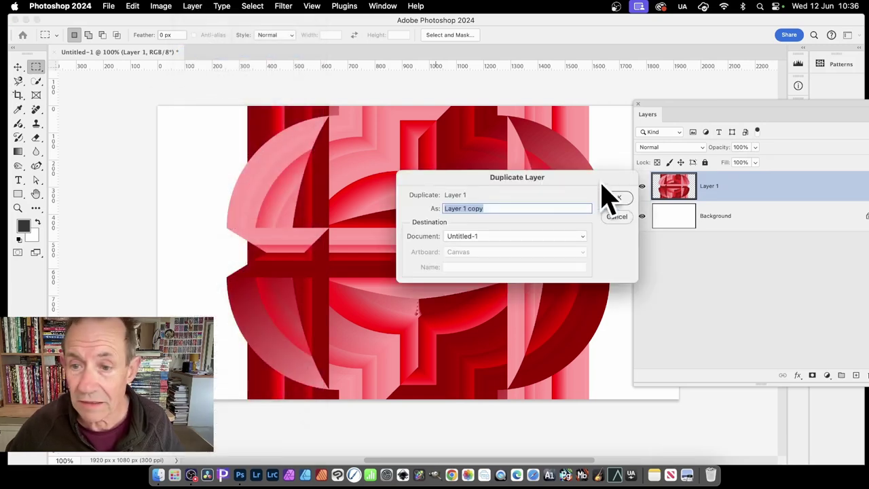
left_click(616, 197)
- Scale the copy to 61.69%, centre it, and rotate it about 90°
left_click(17, 67)
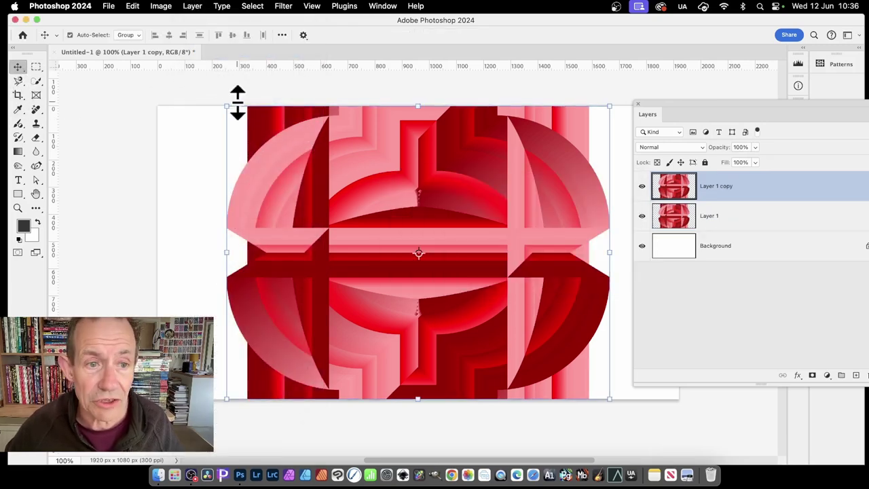
left_click_drag(226, 106, 372, 219)
left_click_drag(510, 282, 438, 227)
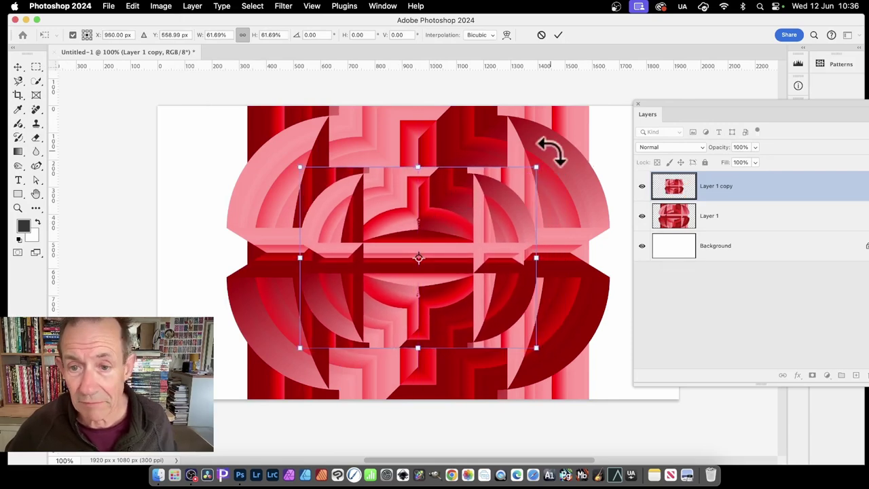
left_click_drag(557, 156, 522, 384)
key("Return")
left_click(593, 222, "shift")
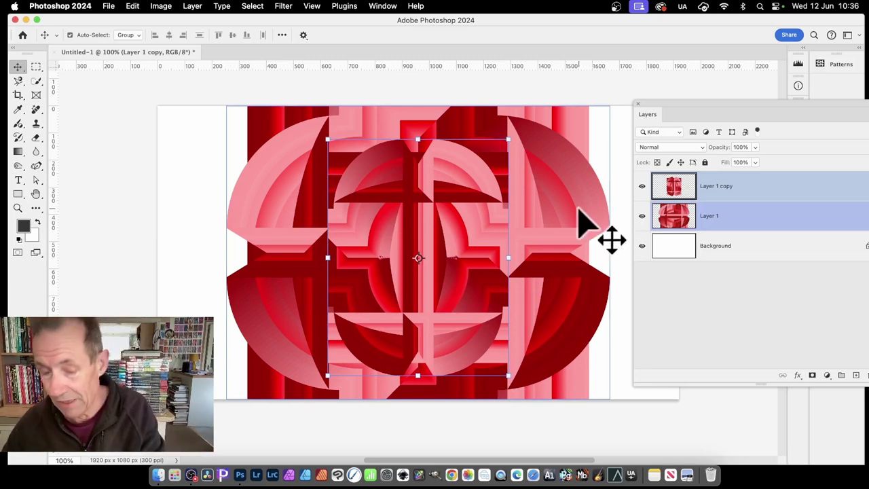
- Undo back to an empty Layer 1 and reopen the Picture Frame filter
key("BackSpace")
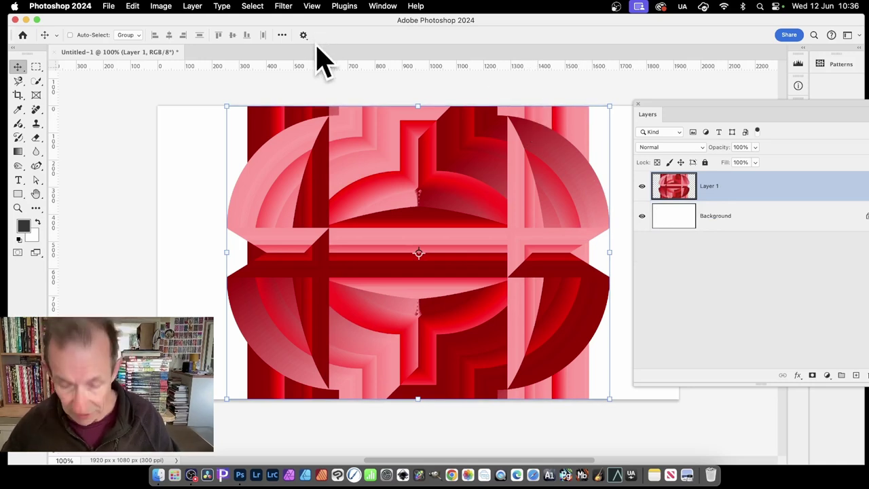
key("super+z")
key("super+z")
key("super+z")
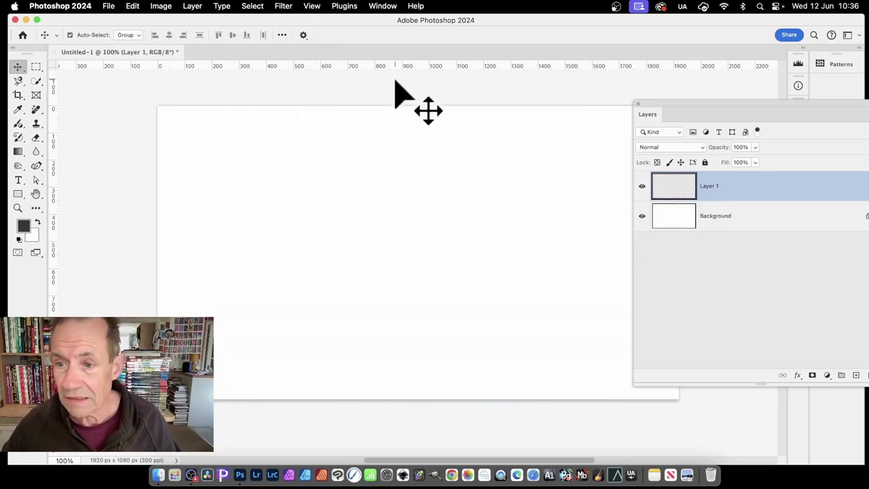
left_click(291, 8)
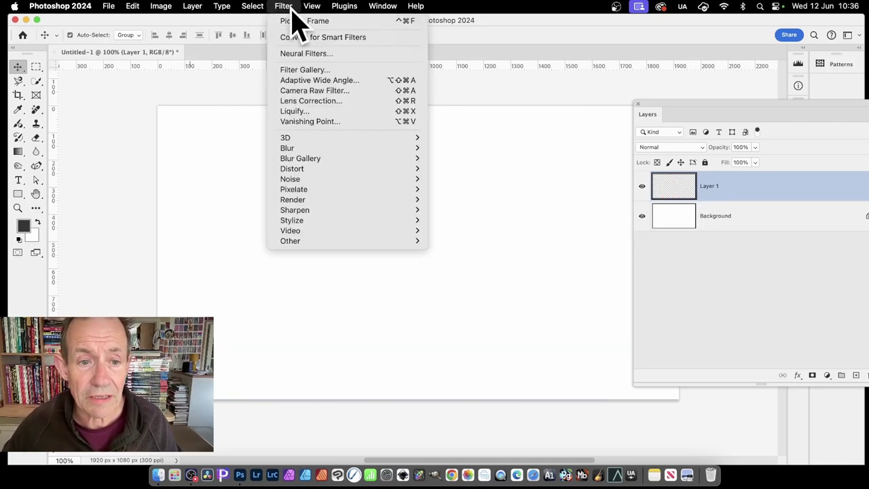
mouse_move(312, 200)
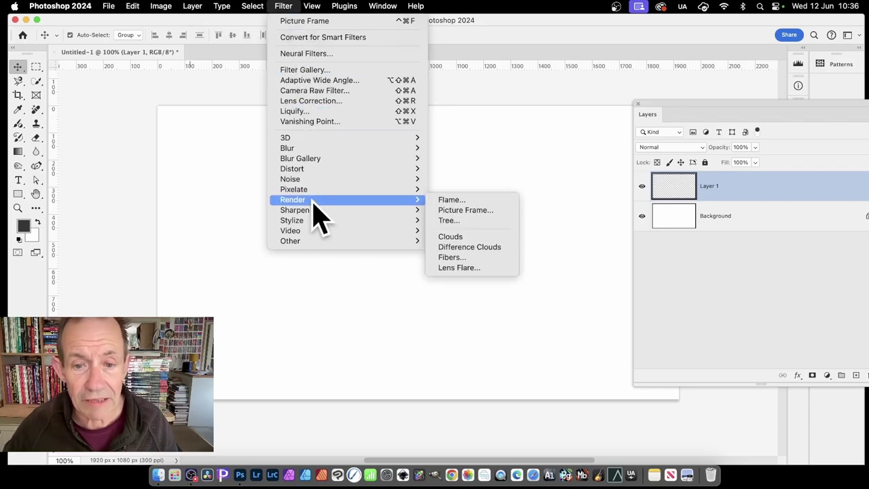
left_click(447, 213)
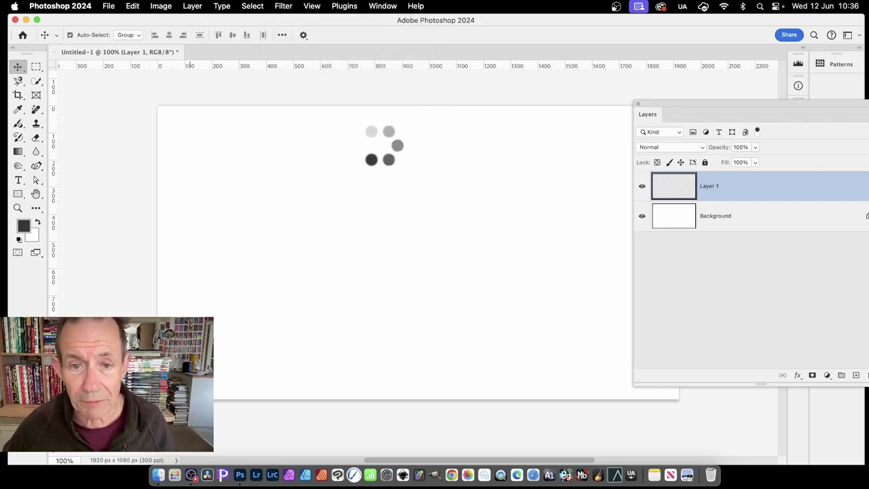
- Render the red 42: Art Frame design at Margin 94 onto Layer 1
left_click(566, 159)
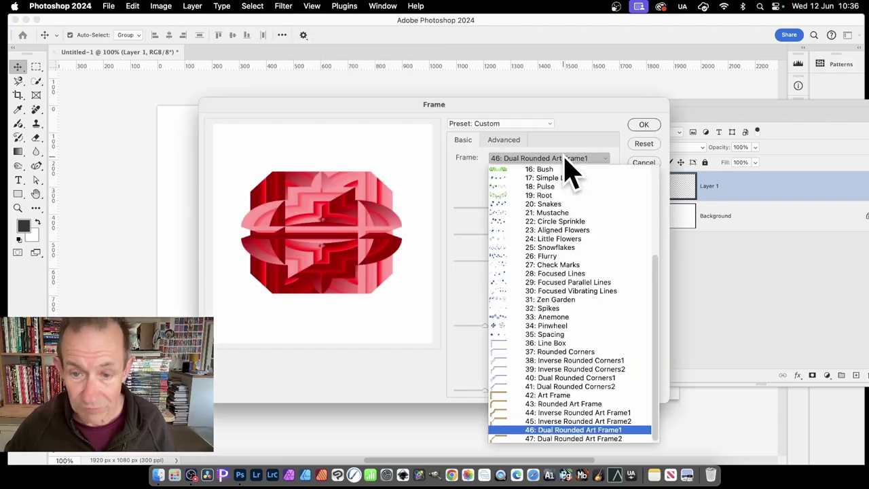
scroll(591, 248, "up", 5)
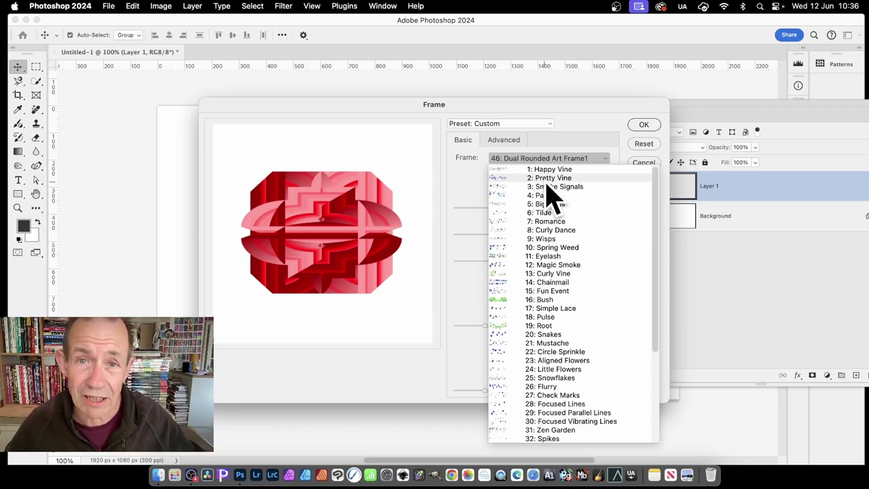
scroll(555, 292, "down", 5)
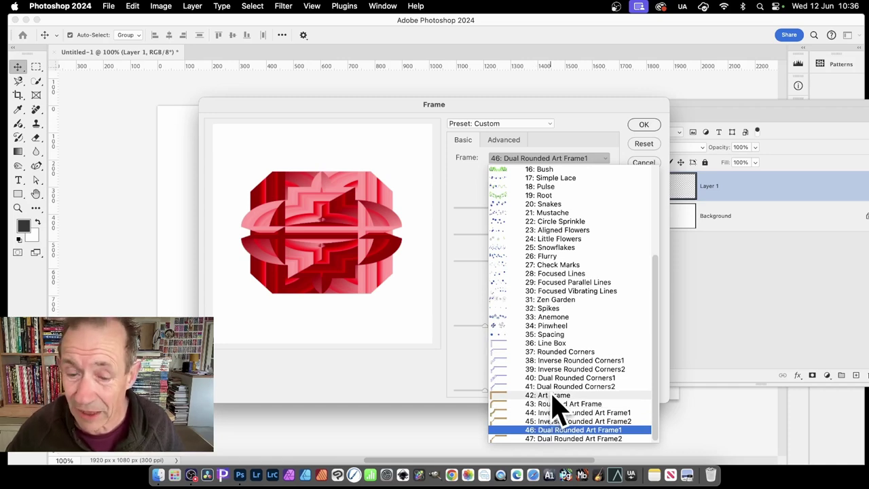
left_click(551, 395)
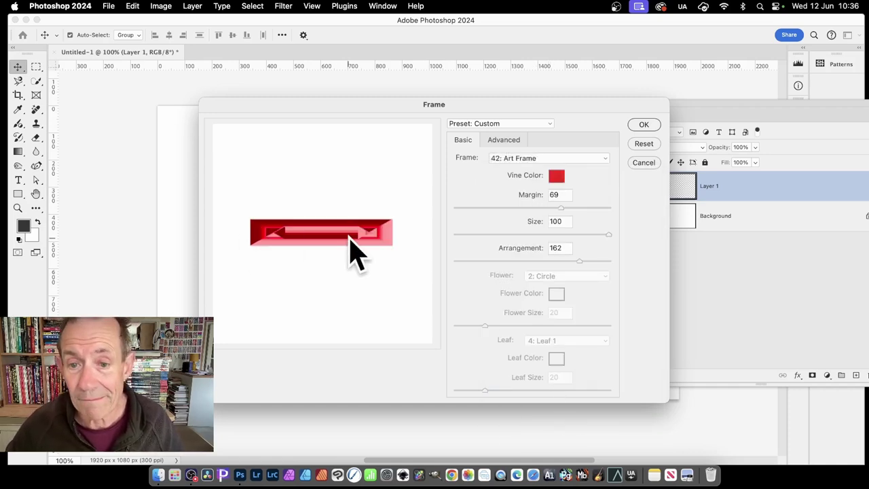
left_click(589, 207)
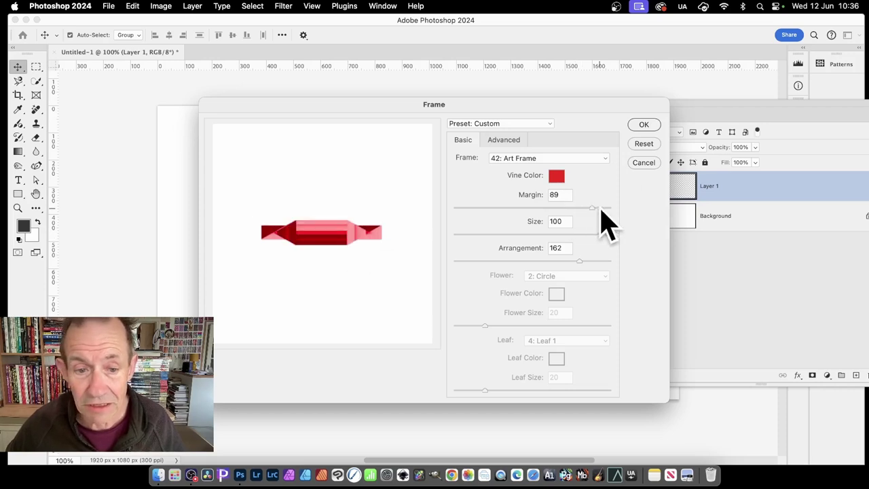
left_click(599, 208)
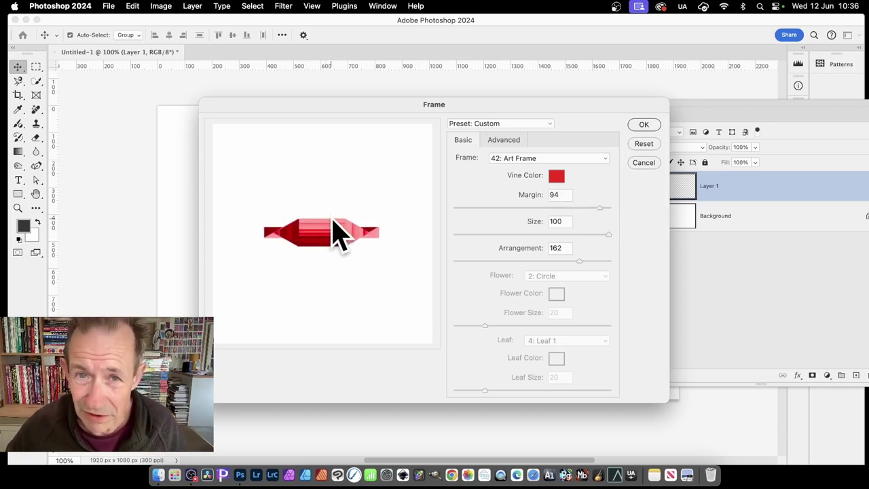
left_click(643, 125)
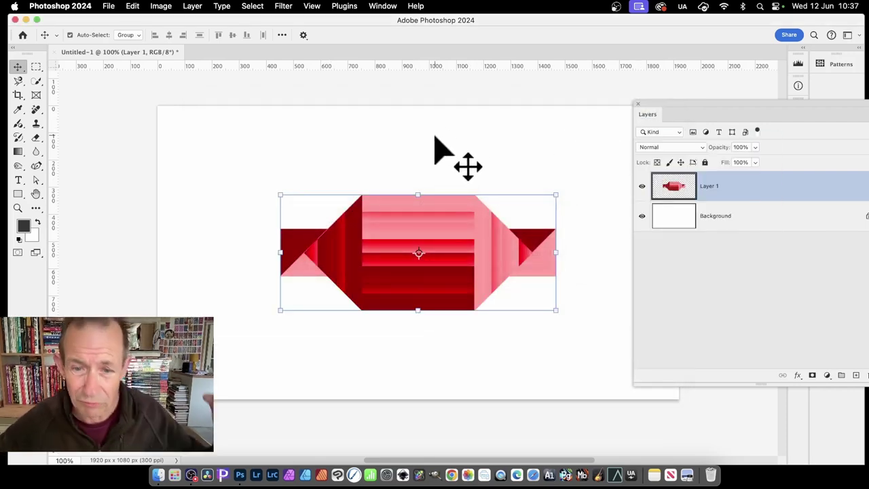
- Raise the candy higher on the canvas and Alt-drag a copy just below it
left_click_drag(460, 258, 456, 164)
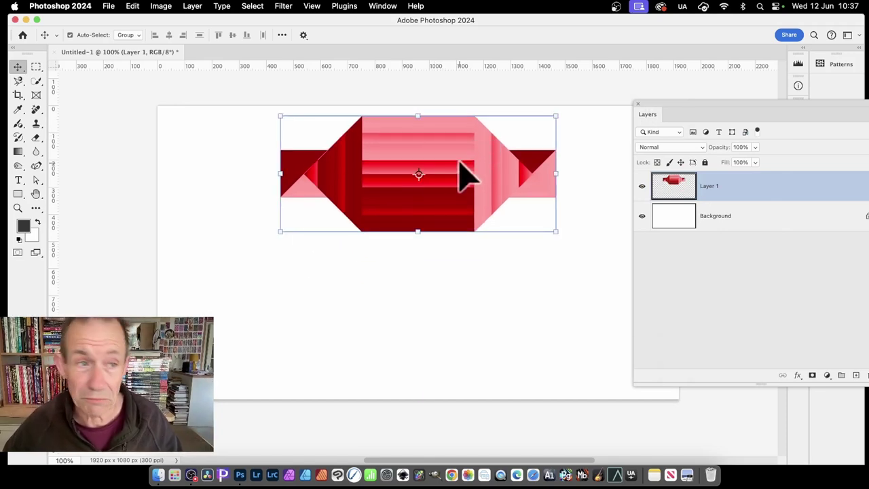
left_click_drag(460, 156, 439, 384)
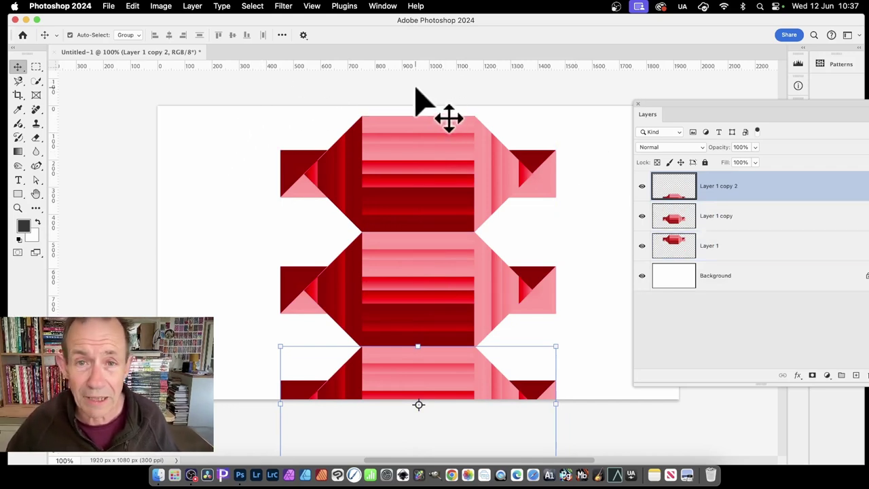
left_click(412, 157)
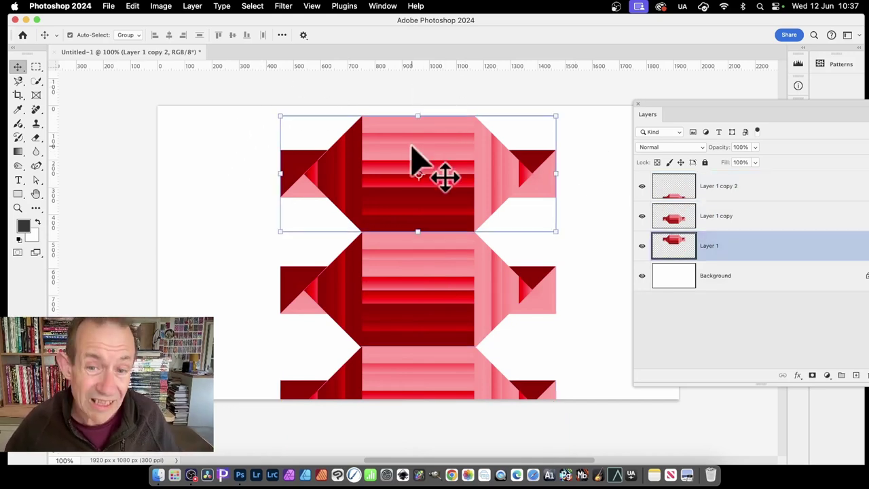
- Give the top candy a 4.7 px Gaussian Blur, then delete it and the Background
left_click(283, 6)
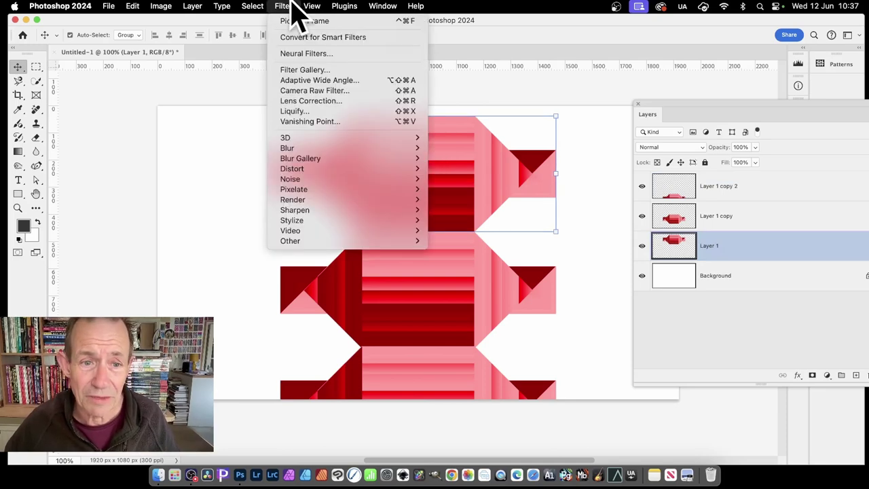
mouse_move(297, 148)
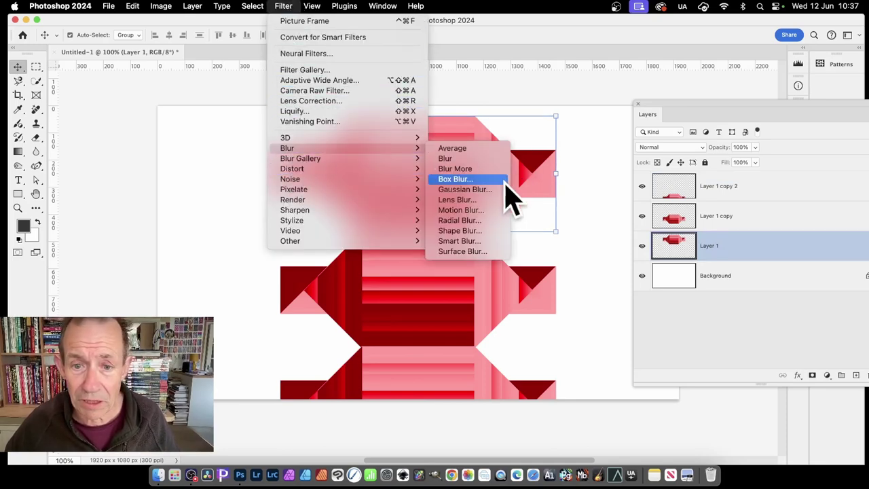
left_click(499, 190)
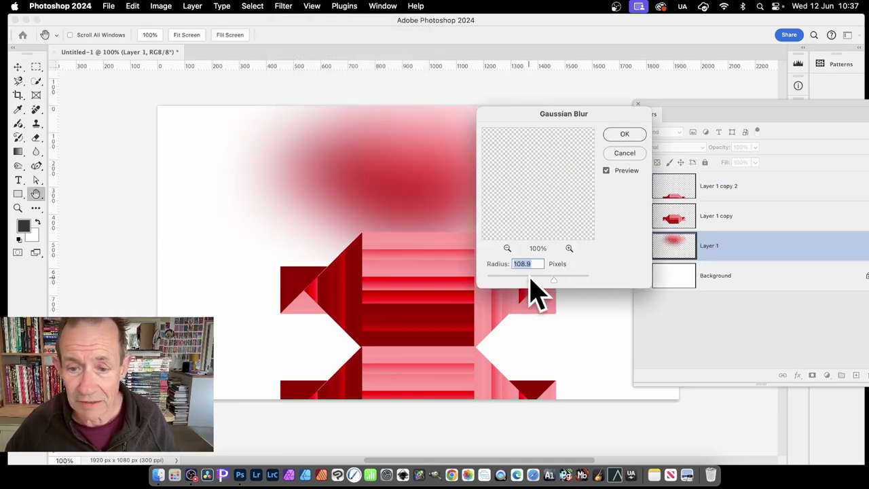
left_click_drag(530, 279, 514, 280)
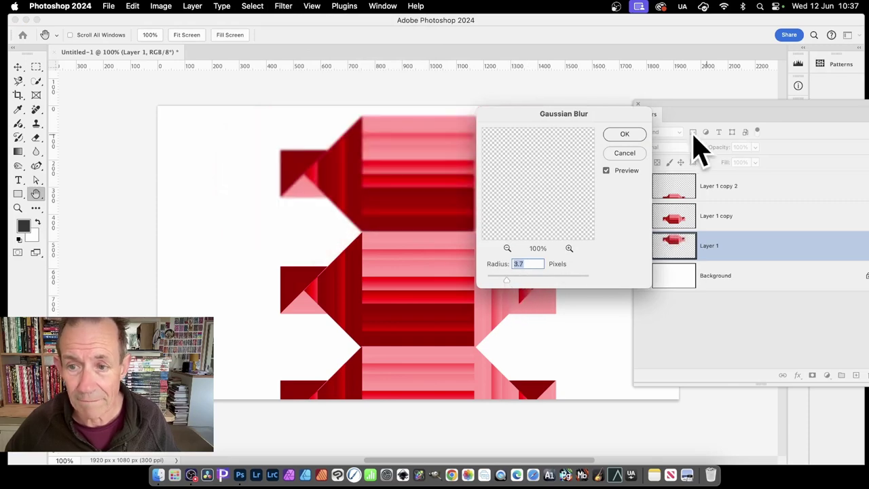
left_click(626, 134)
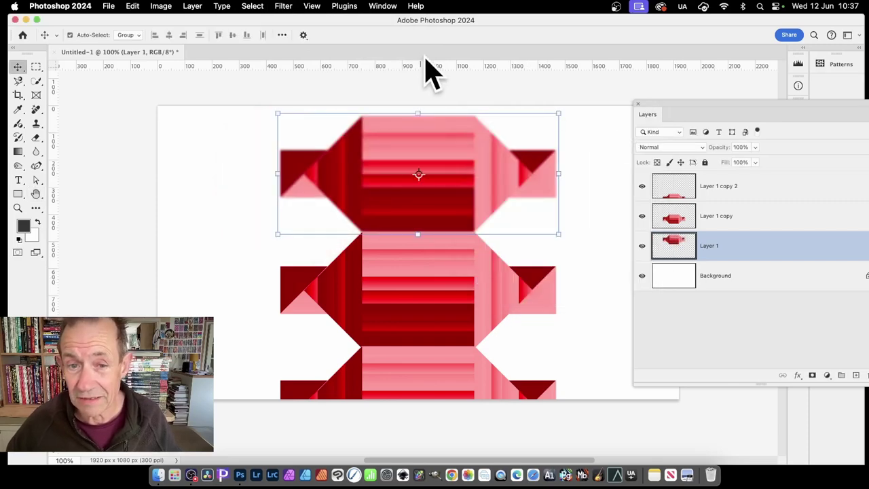
key("BackSpace")
key("BackSpace")
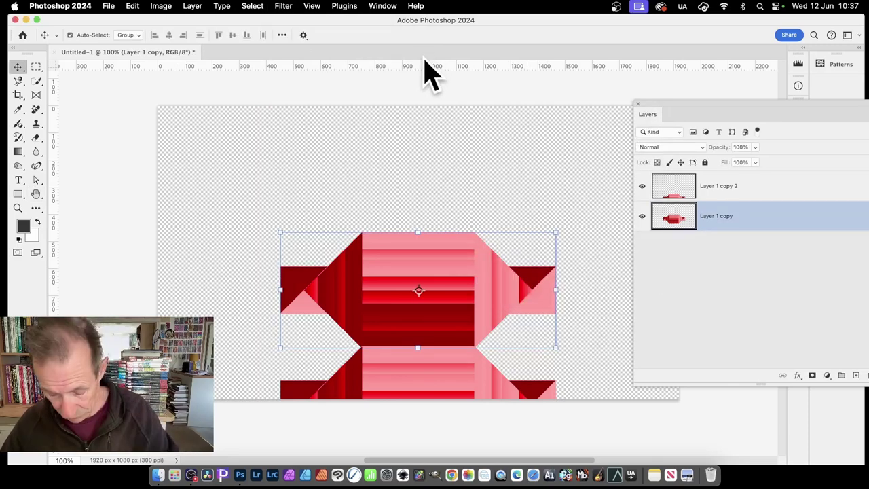
- Restore the white Background, delete the candy copy layers, and add a new empty layer
key("super+z")
left_click(700, 188, "super")
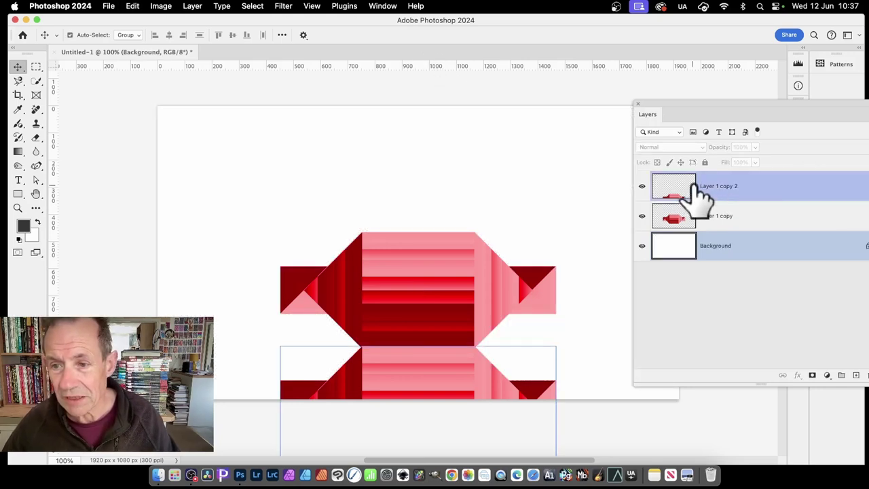
left_click(699, 194)
key("BackSpace")
key("BackSpace")
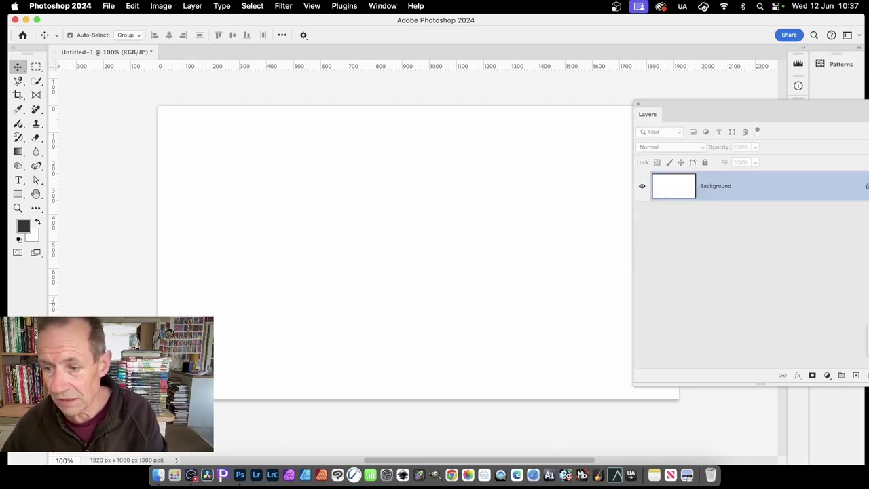
left_click_drag(781, 116, 689, 116)
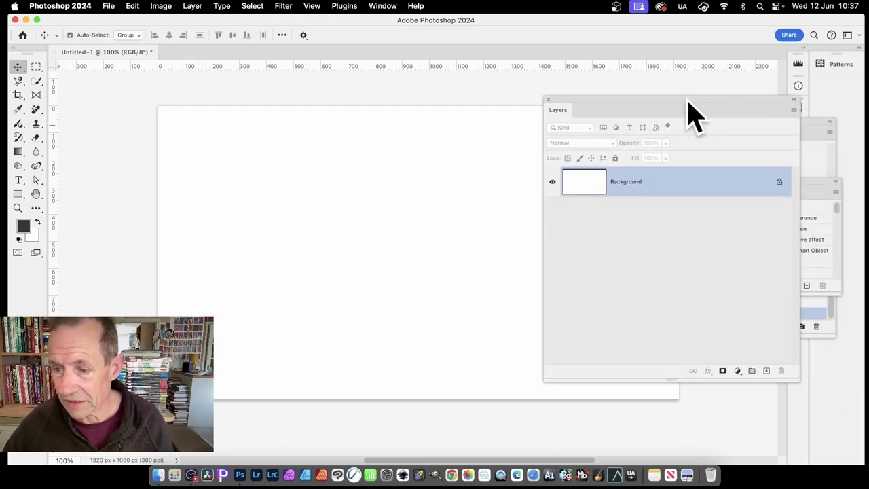
left_click(766, 371)
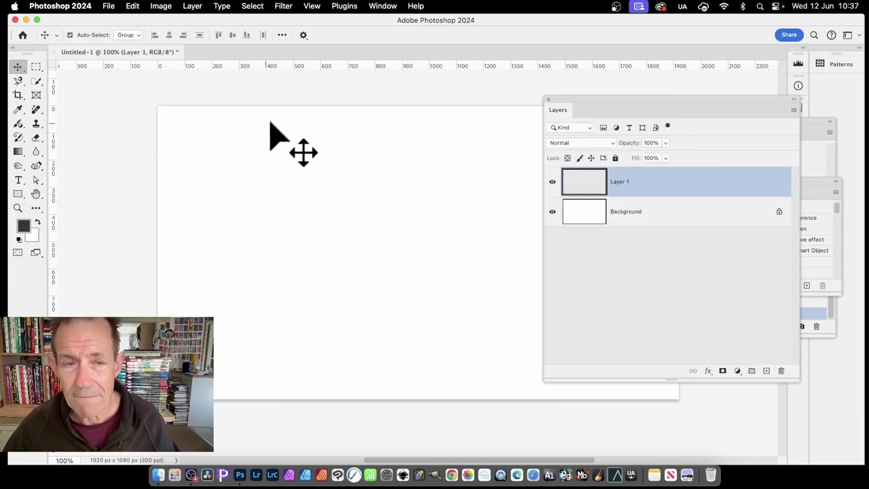
- Draw a 66.6 px feathered elliptical selection circle near the canvas centre
left_click(36, 66)
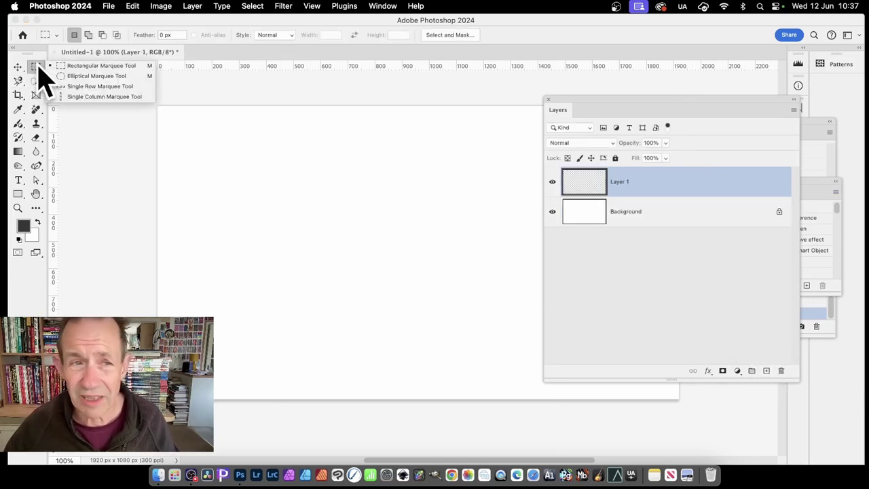
left_click(95, 76)
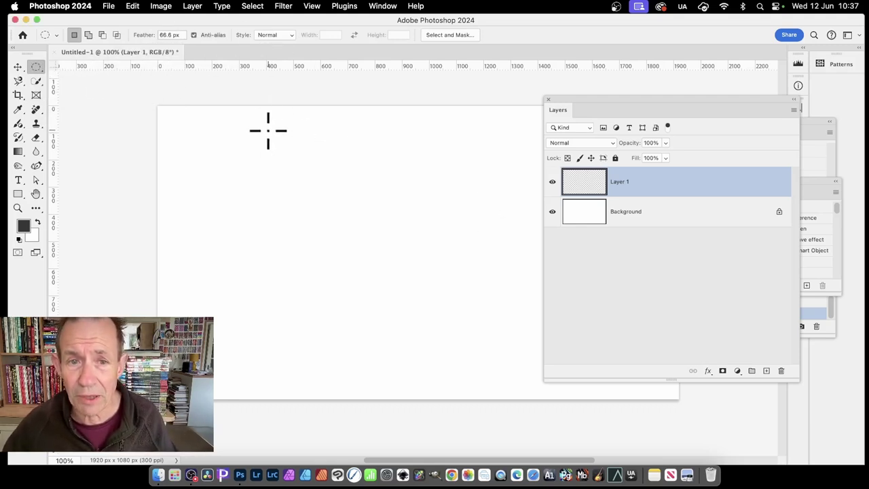
left_click_drag(276, 148, 483, 350)
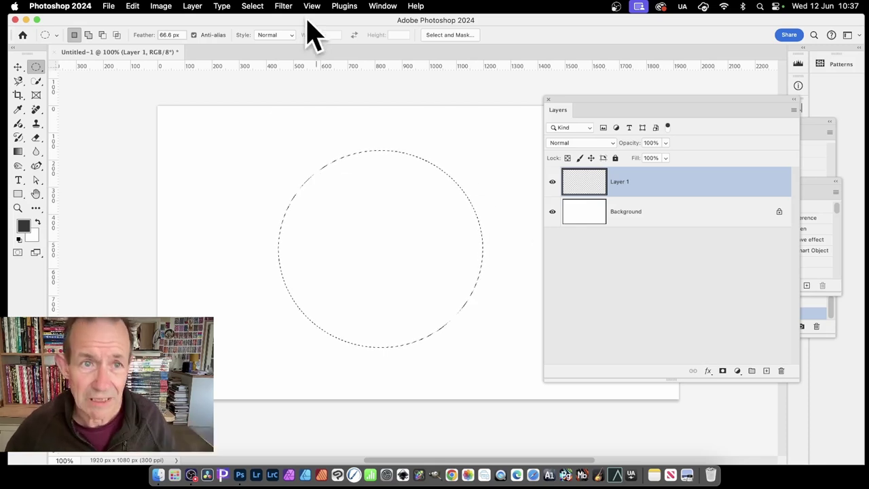
- Render a Picture Frame of 46: Dual Rounded Art Frame1, Margin 55, Arrangement 94 into the circle
left_click(283, 6)
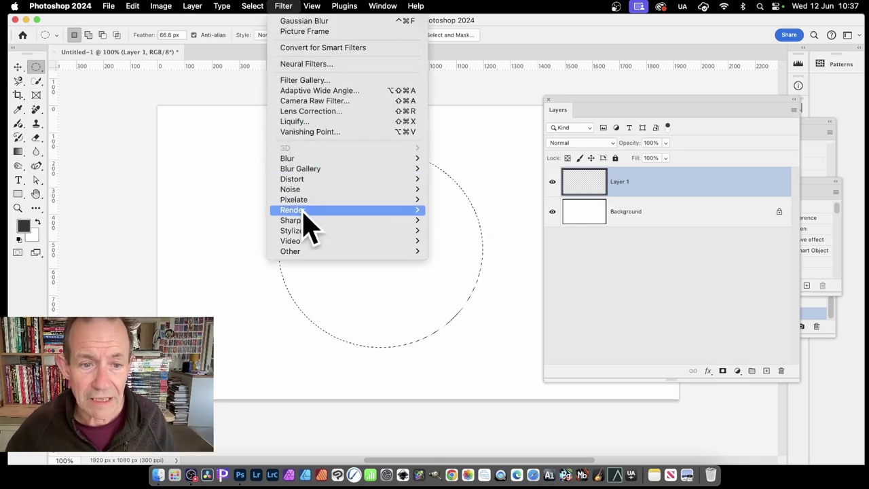
mouse_move(301, 211)
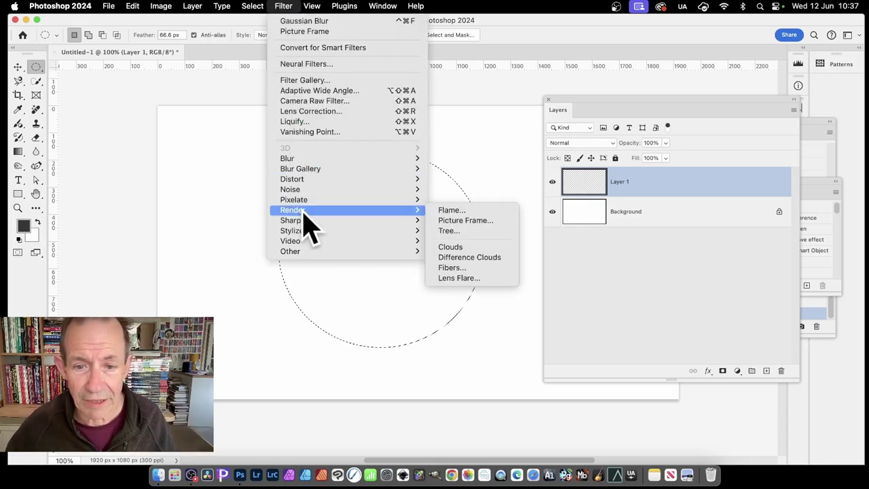
left_click(490, 221)
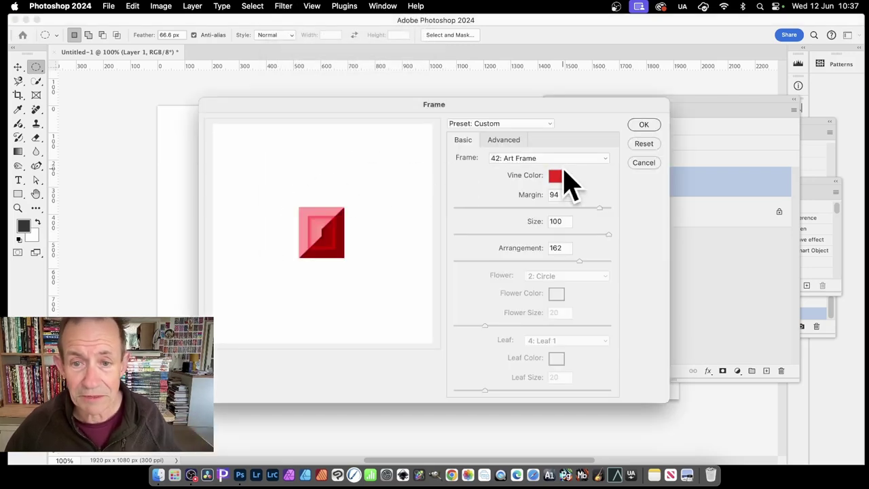
left_click_drag(421, 106, 646, 125)
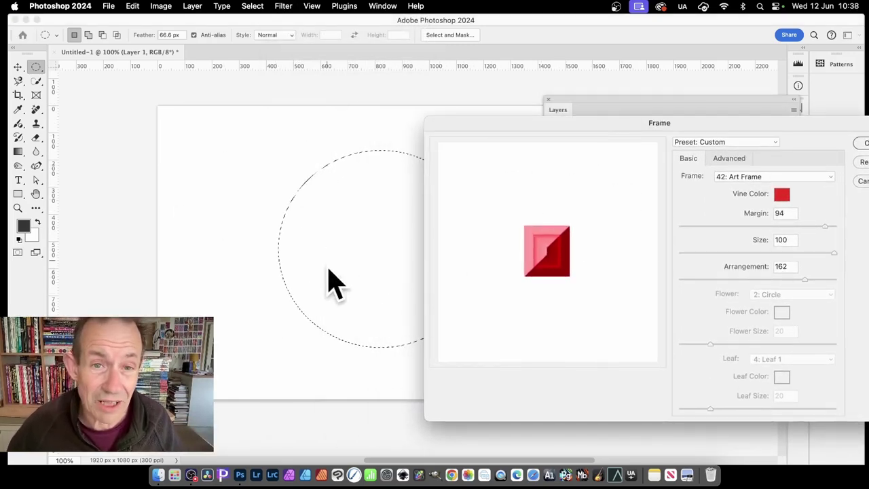
left_click_drag(737, 126, 591, 96)
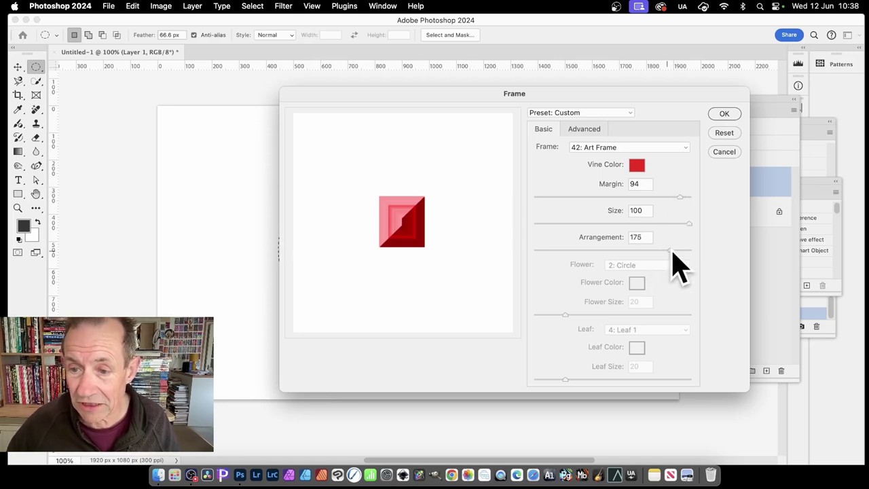
left_click_drag(673, 252, 609, 251)
left_click_drag(679, 197, 625, 199)
left_click(635, 148)
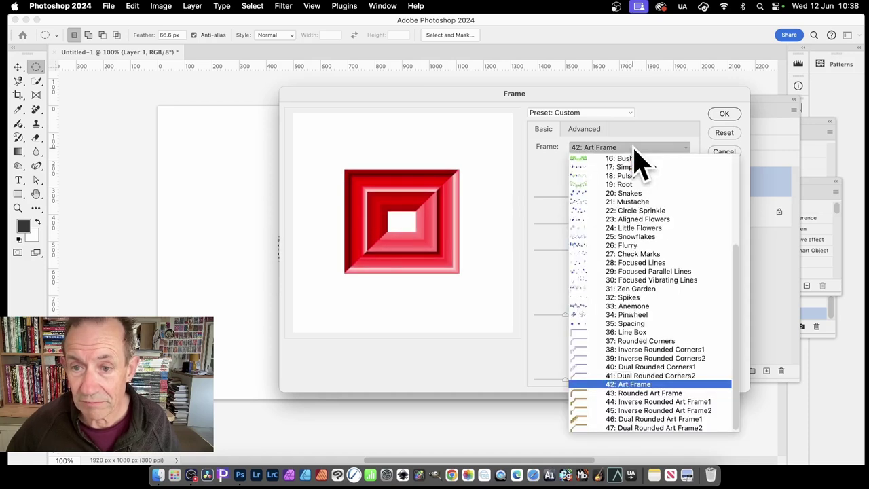
left_click(585, 419)
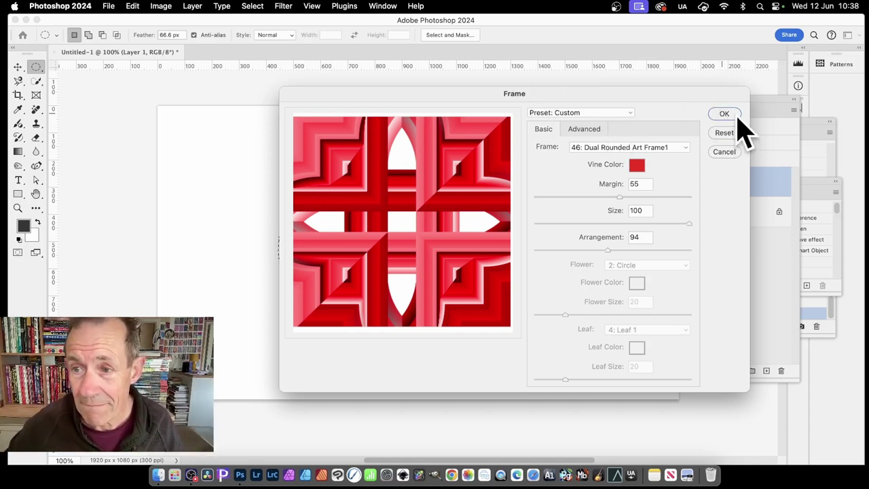
left_click(725, 115)
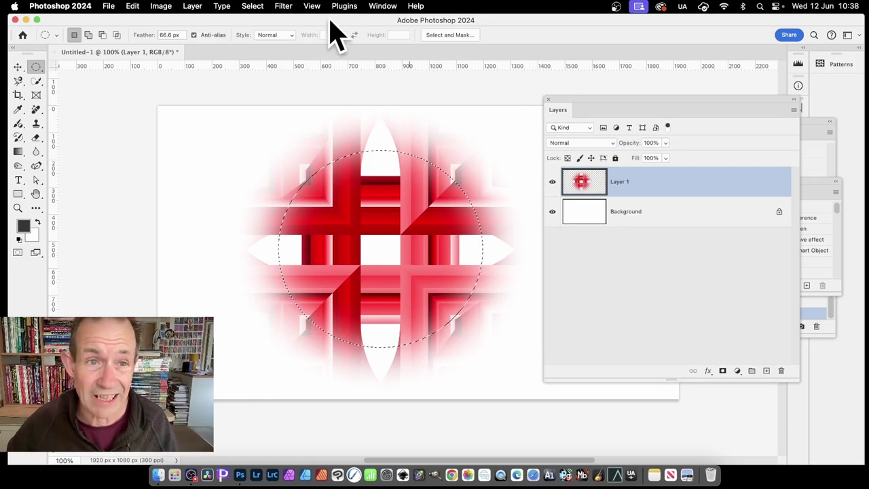
- Deselect, scale the lattice circle to 75%, move it up-left, and Alt-drag copies down-right and down-left
left_click(261, 7)
left_click(267, 33)
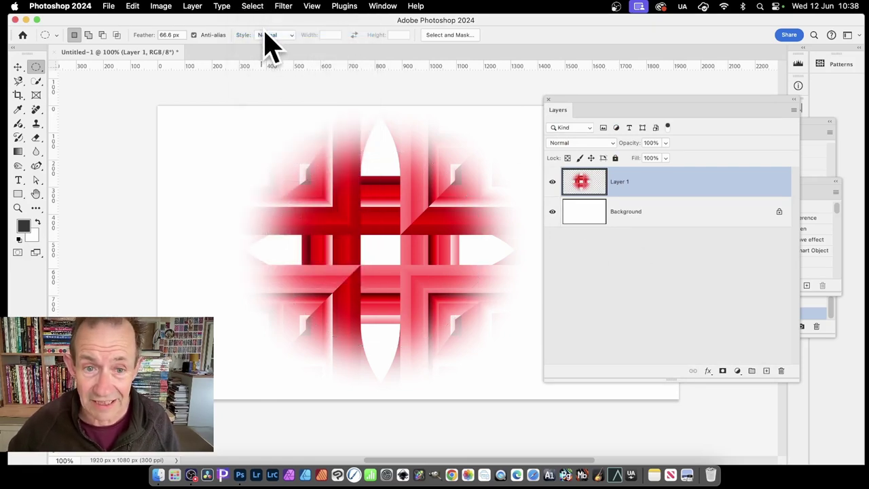
left_click(17, 67)
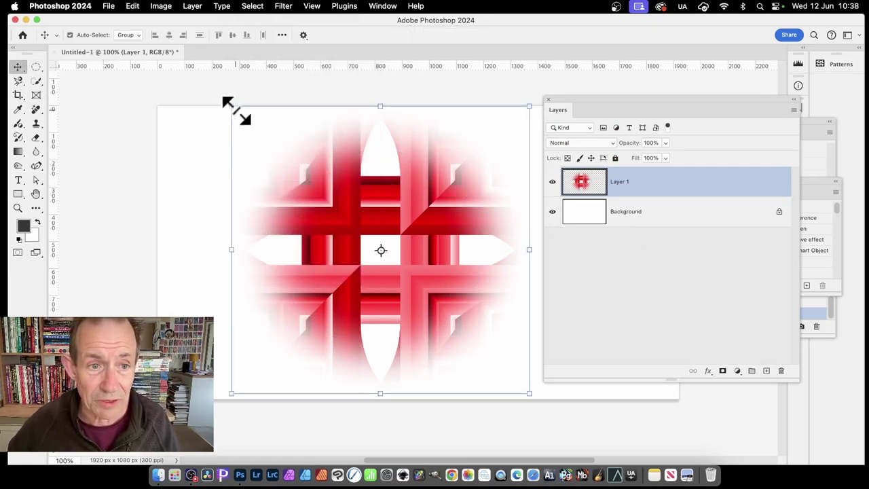
left_click_drag(232, 106, 305, 178)
left_click_drag(415, 258, 288, 197)
key("Return")
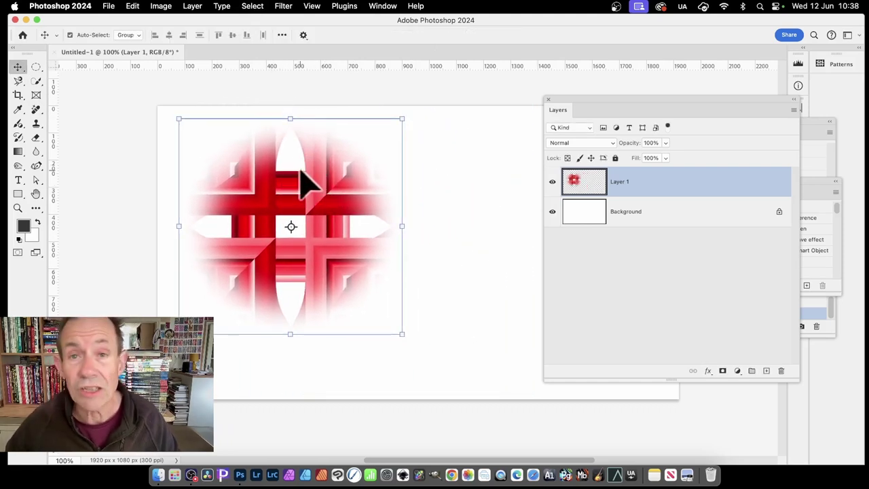
left_click_drag(313, 176, 285, 302)
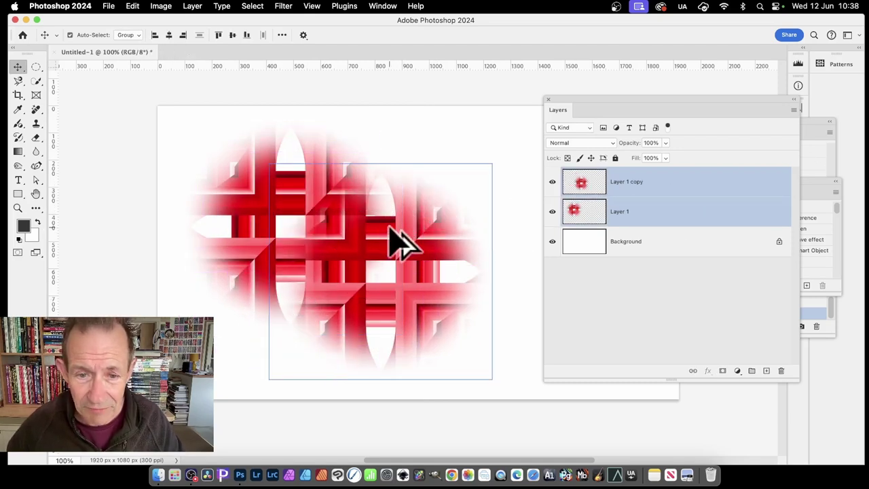
left_click_drag(390, 230, 220, 216)
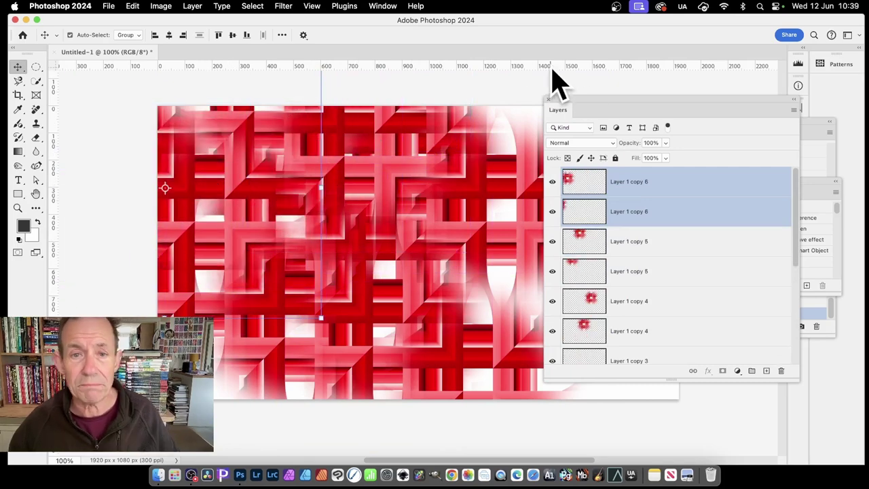